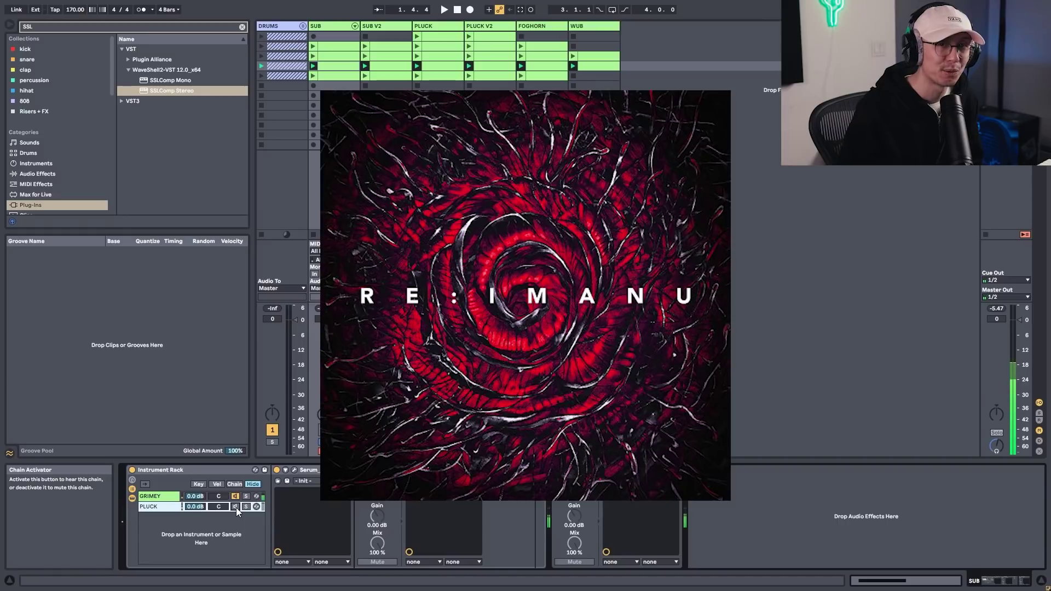
- Audition the GRIMEY and PLUCK chains of the Instrument Rack in turn, leave both active, and mute the SUB track
click(237, 509)
click(236, 508)
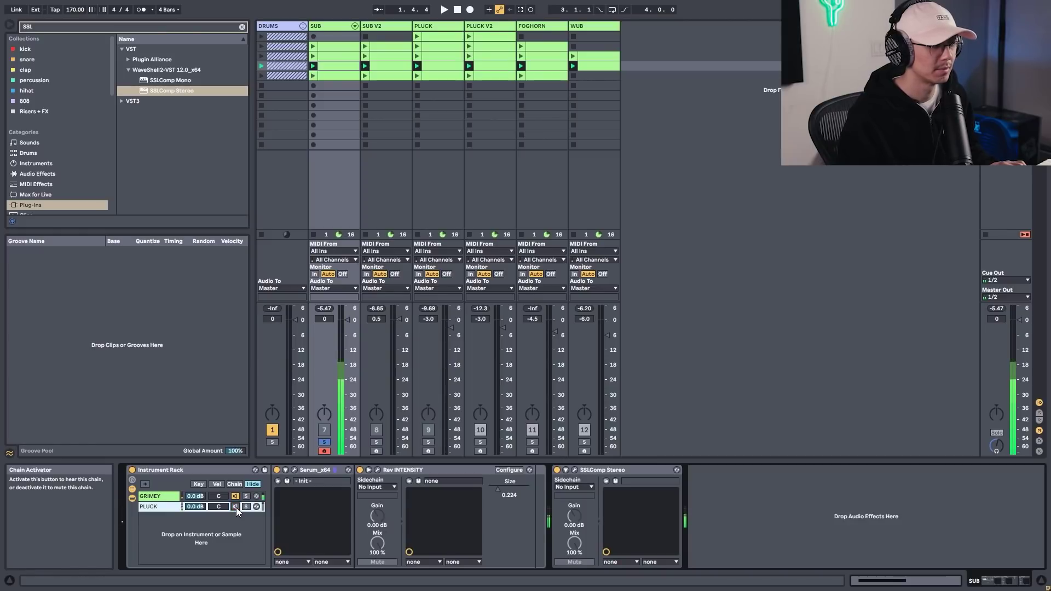
click(236, 497)
click(236, 508)
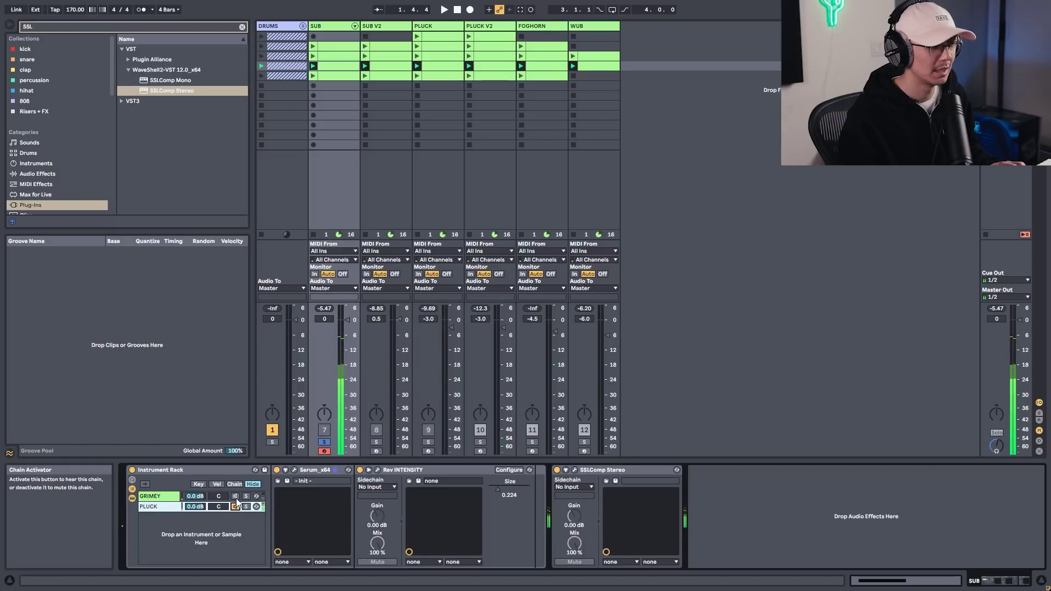
click(236, 497)
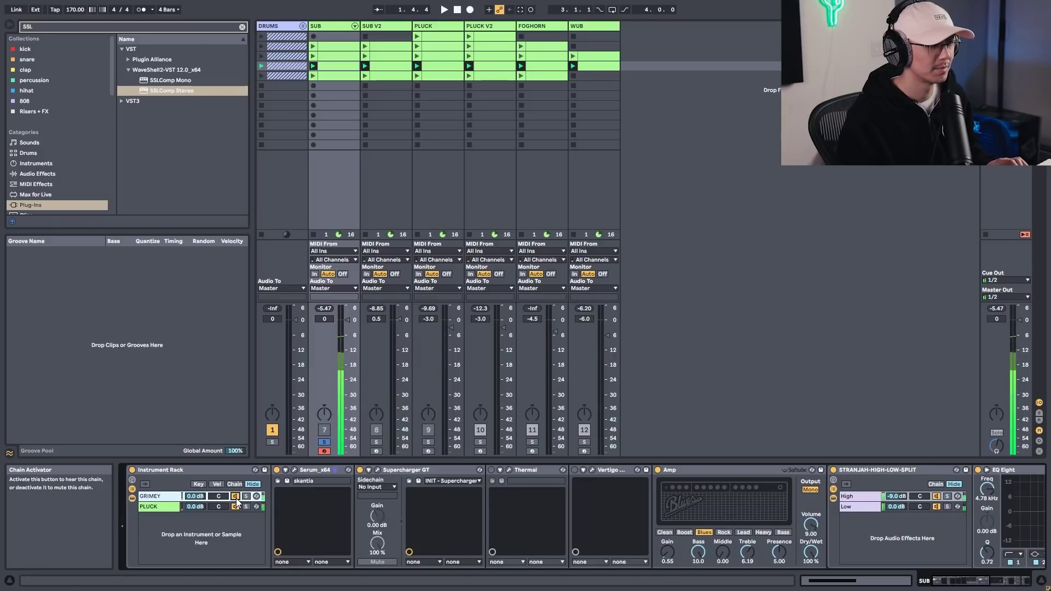
click(325, 431)
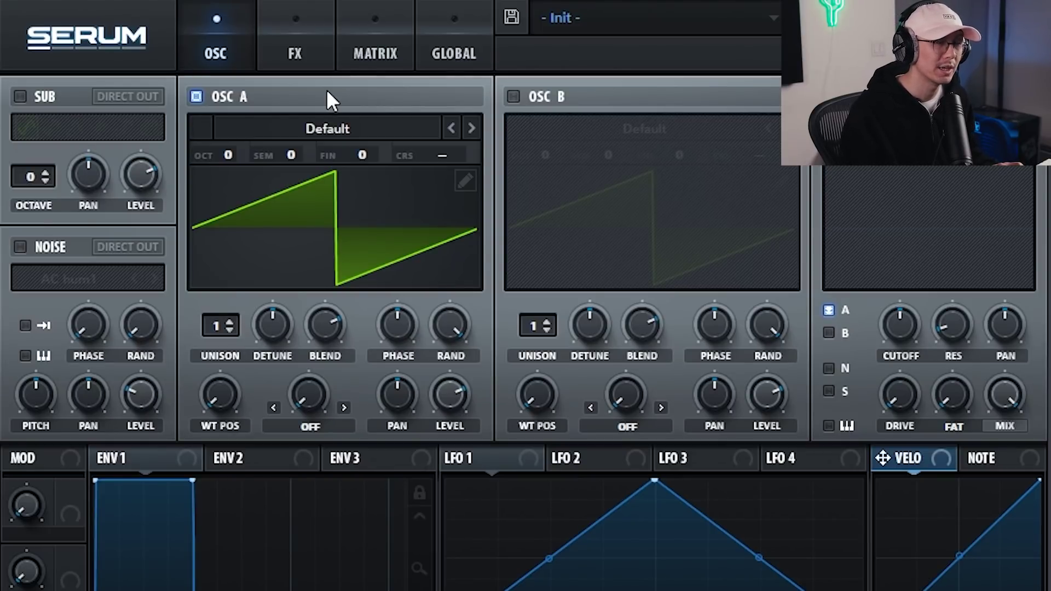
- Load the Digital wavetable ICanHasKick into Serum's Oscillator A and raise its wavetable position
click(327, 129)
mouse_move(330, 192)
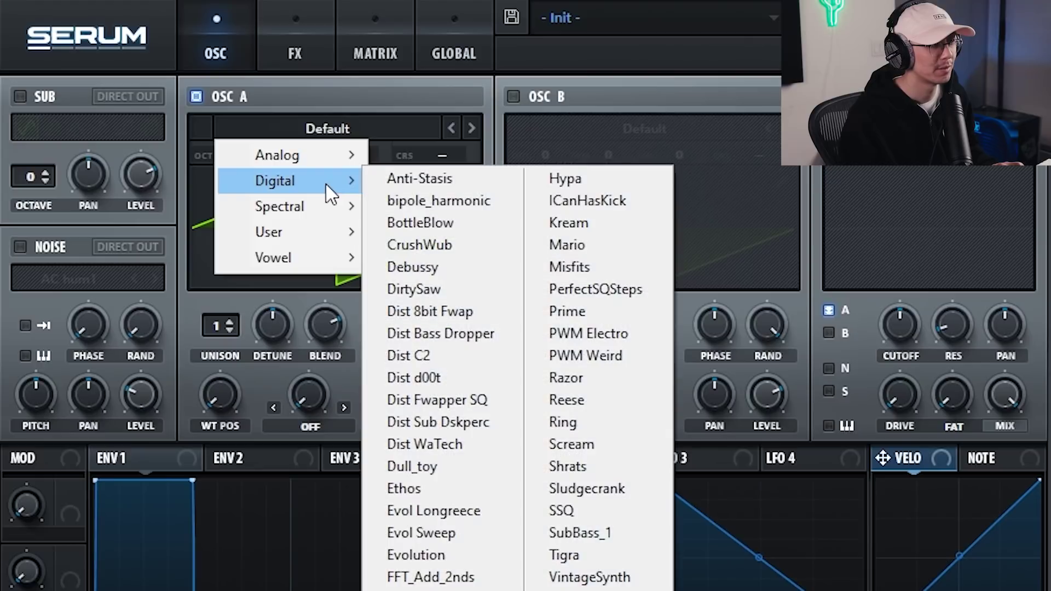
click(562, 206)
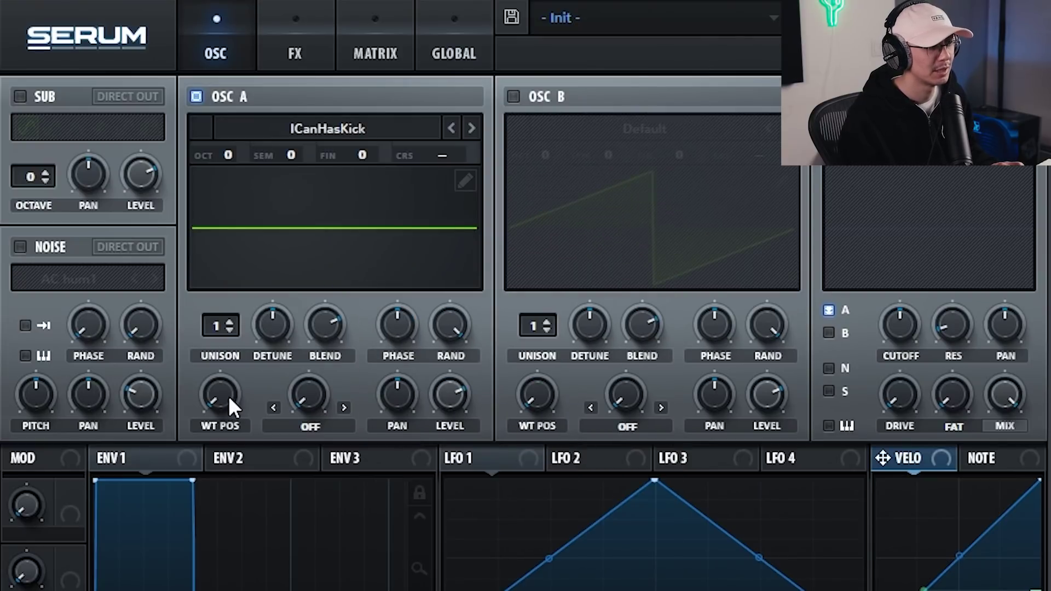
drag(229, 396, 221, 257)
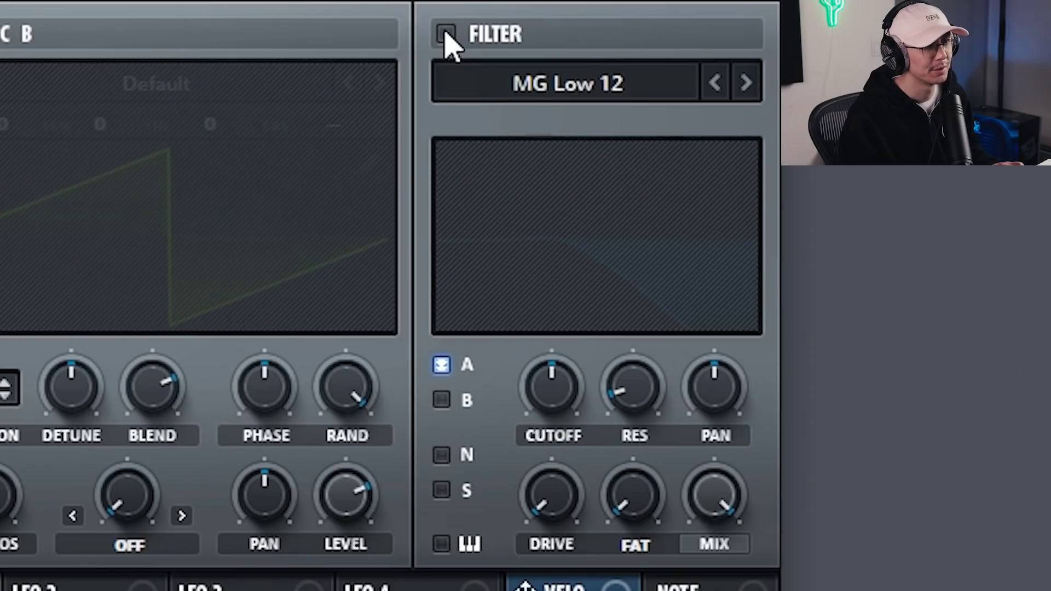
- Enable Serum's filter and set its type to the flange filter Cmb HL6+
click(447, 34)
click(558, 80)
mouse_move(560, 208)
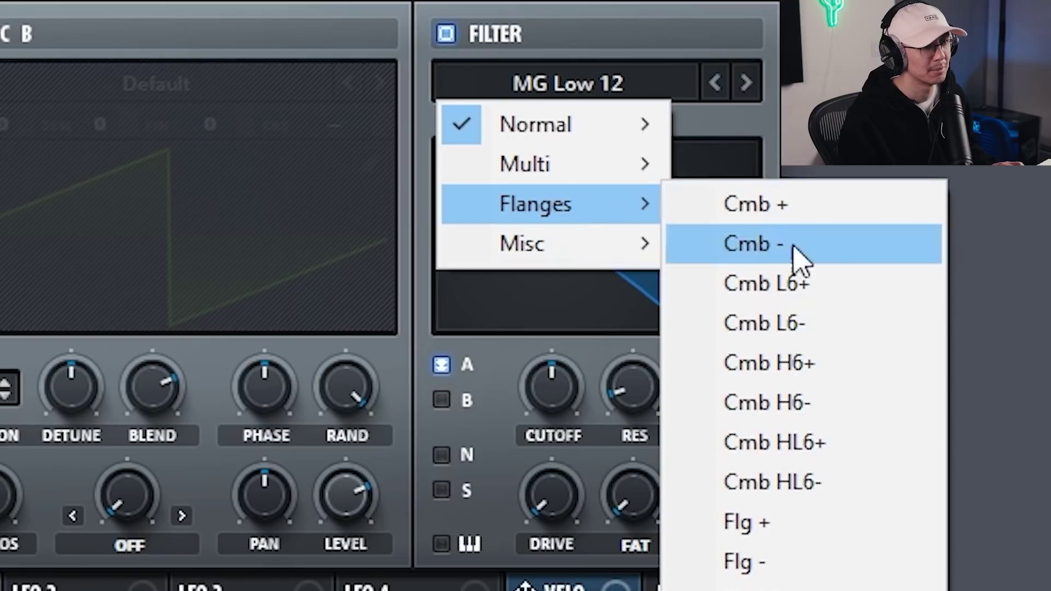
click(846, 453)
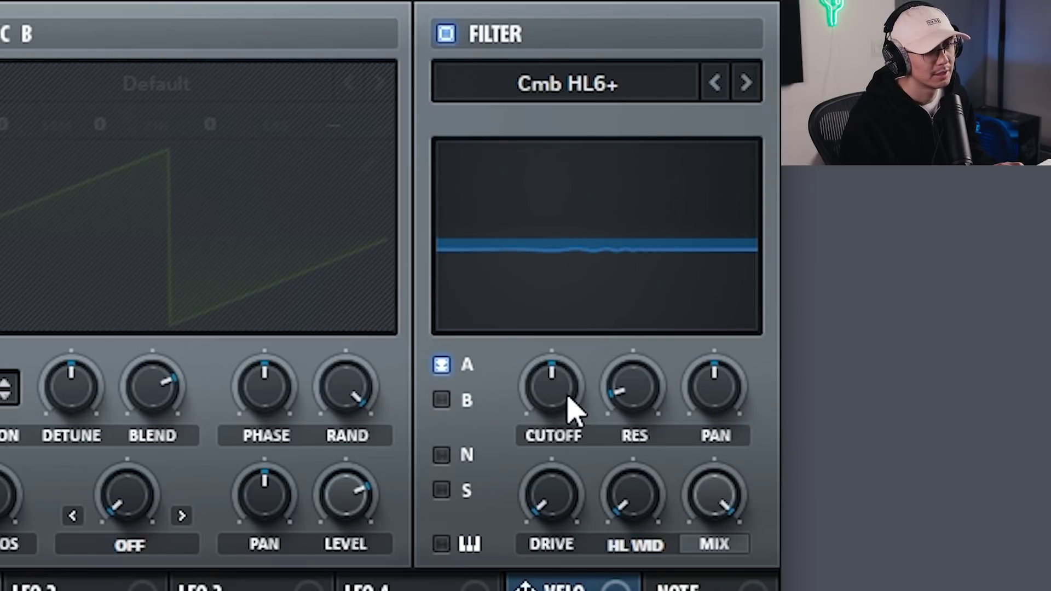
- Set the filter cutoff to about 667 Hz, raise resonance just past halfway, and turn Drive and HL WID to maximum
drag(567, 408, 570, 382)
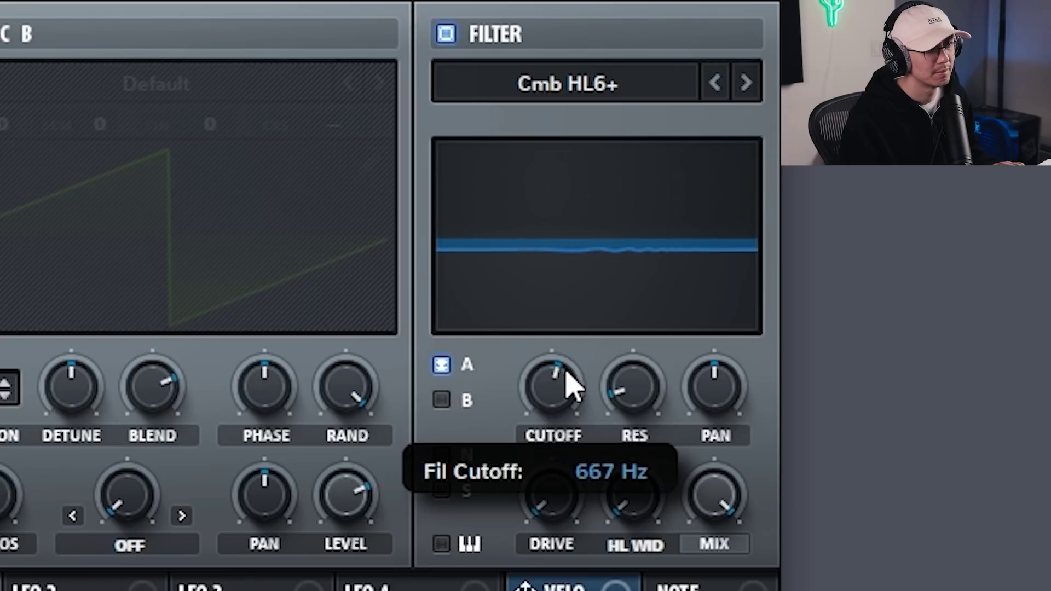
drag(644, 413, 655, 236)
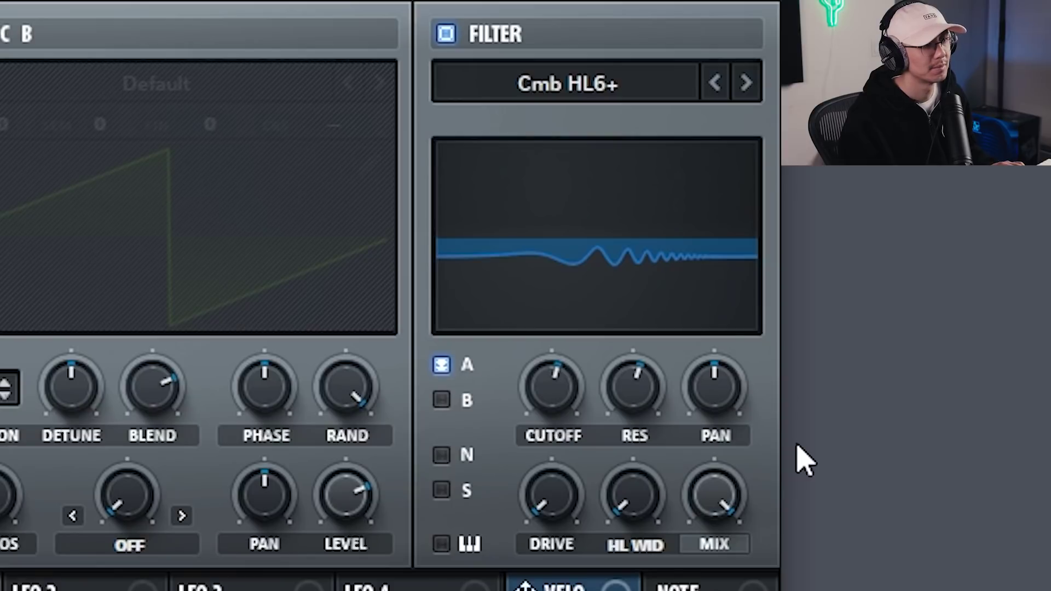
drag(570, 498, 563, 25)
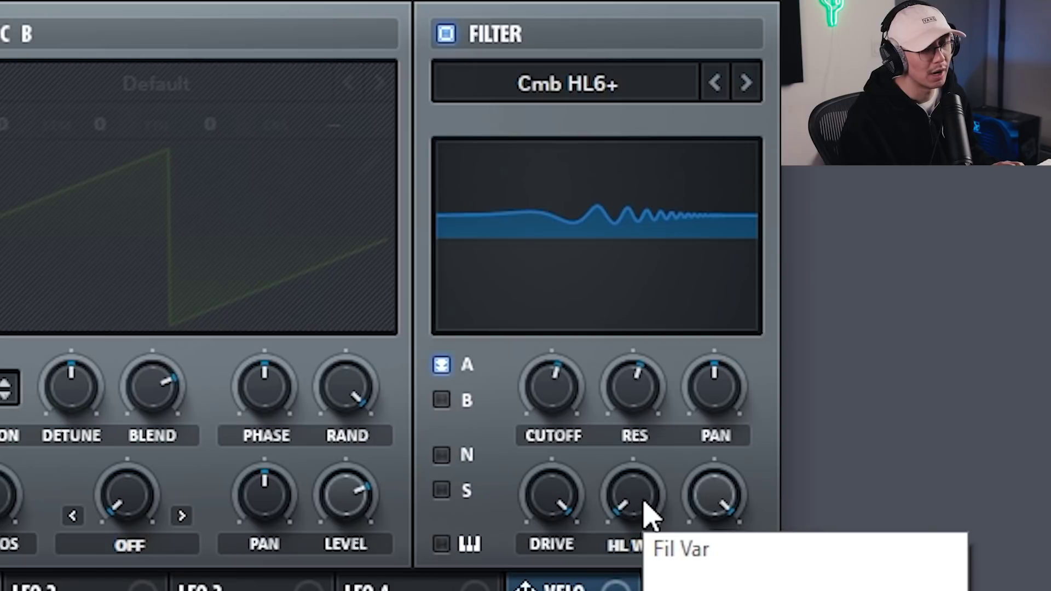
drag(646, 514, 649, 41)
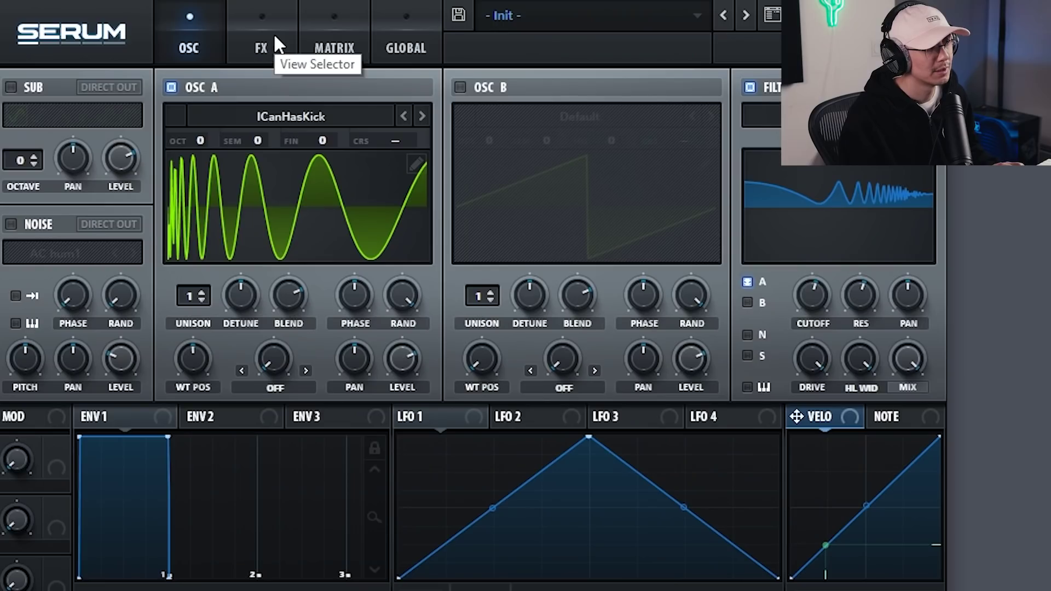
- Enable Serum's Distortion effect and turn up its drive
click(274, 34)
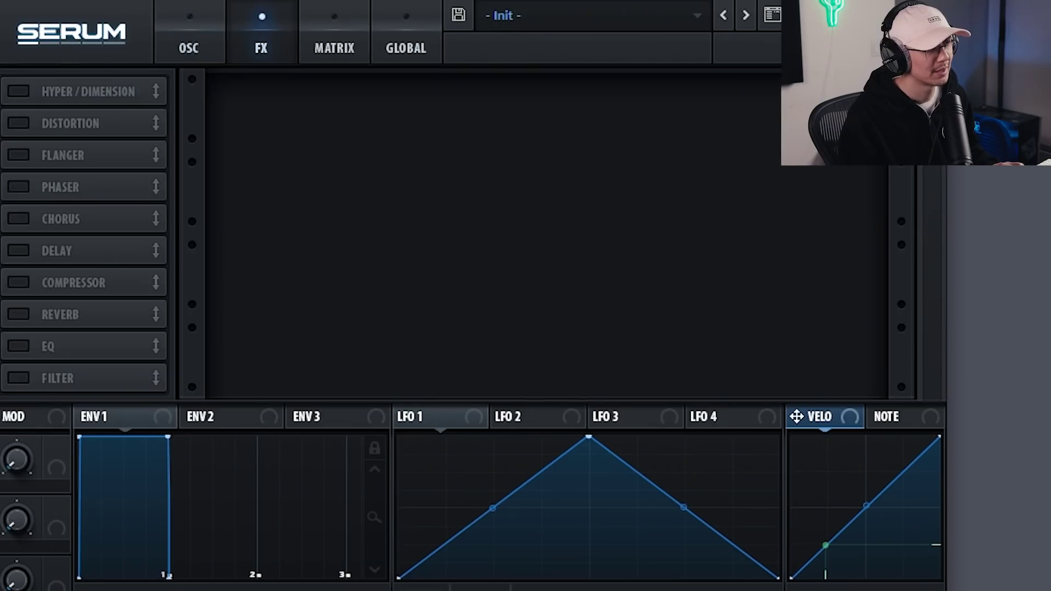
click(15, 123)
drag(702, 96, 706, 42)
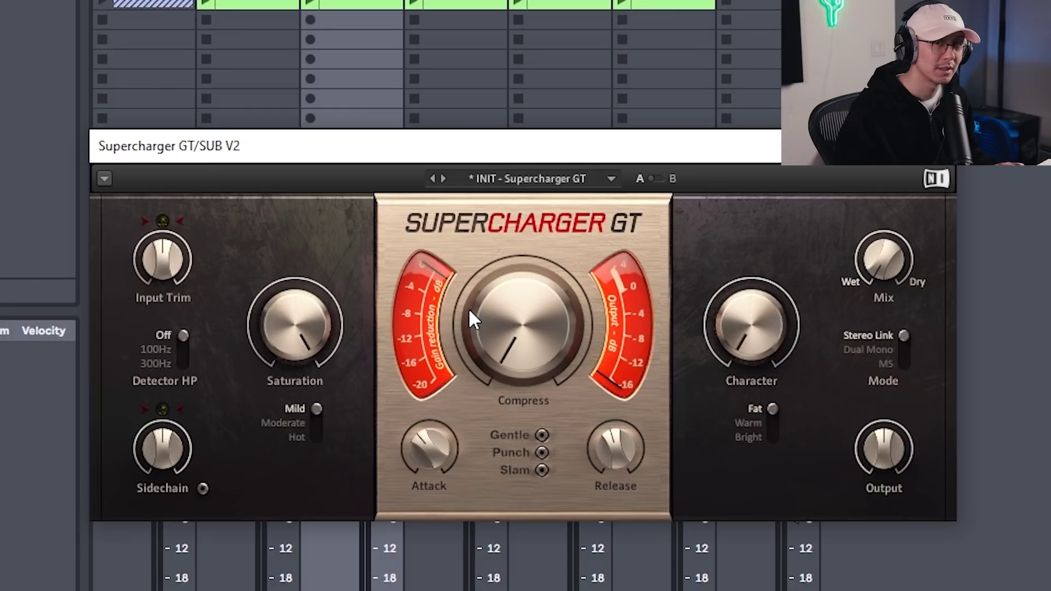
- Adjust the Saturation of Supercharger GT on the SUB V2 track, turning it down to 1.00 before readjusting it
drag(308, 324, 310, 337)
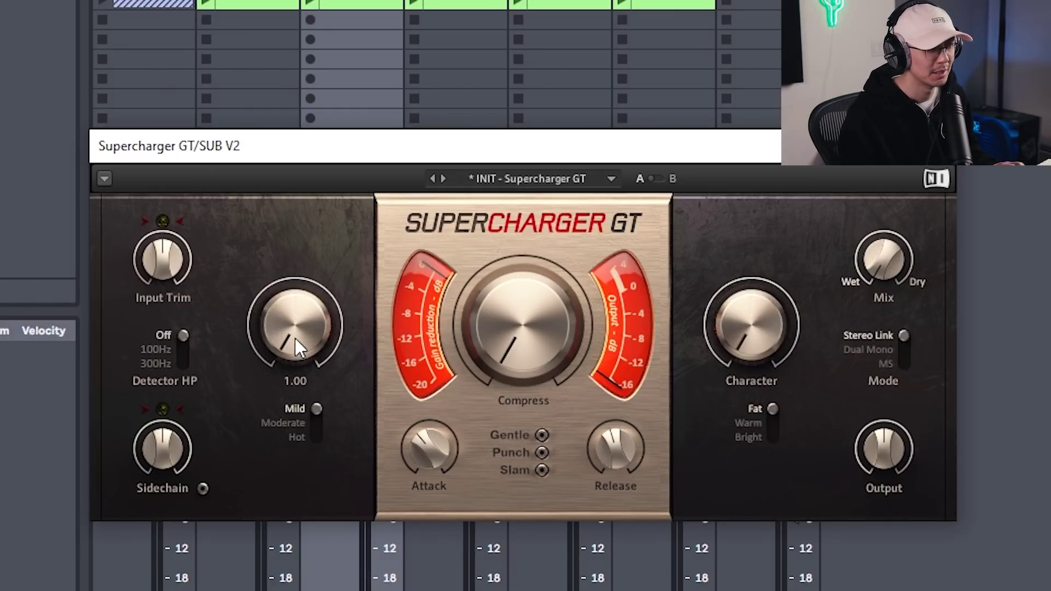
drag(294, 338, 294, 337)
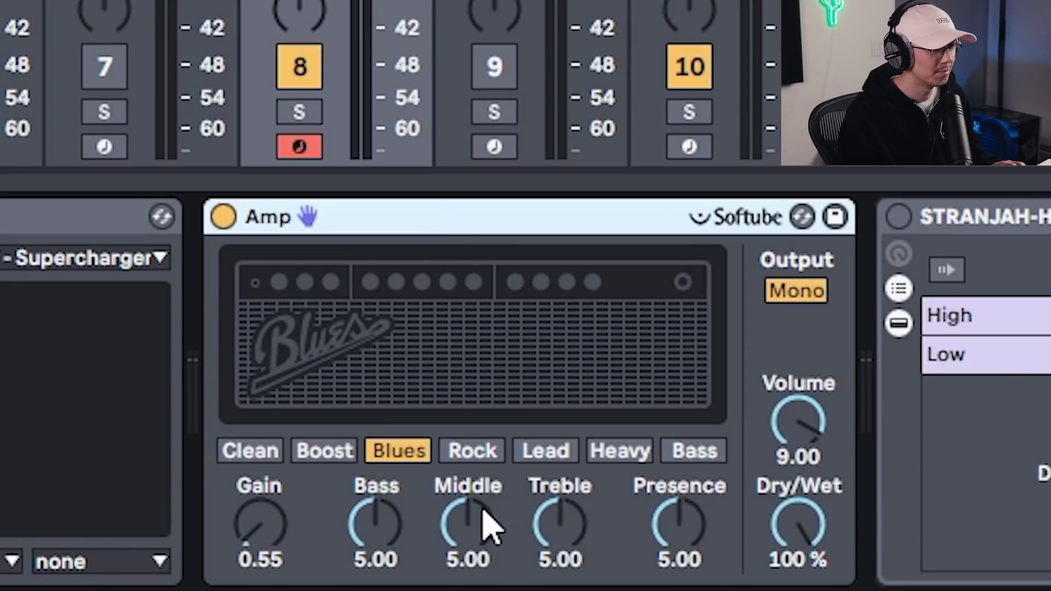
- Shape the Blues Amp tone with Middle at 0.00, Bass at 10.0 and a raised Treble
drag(482, 527, 481, 530)
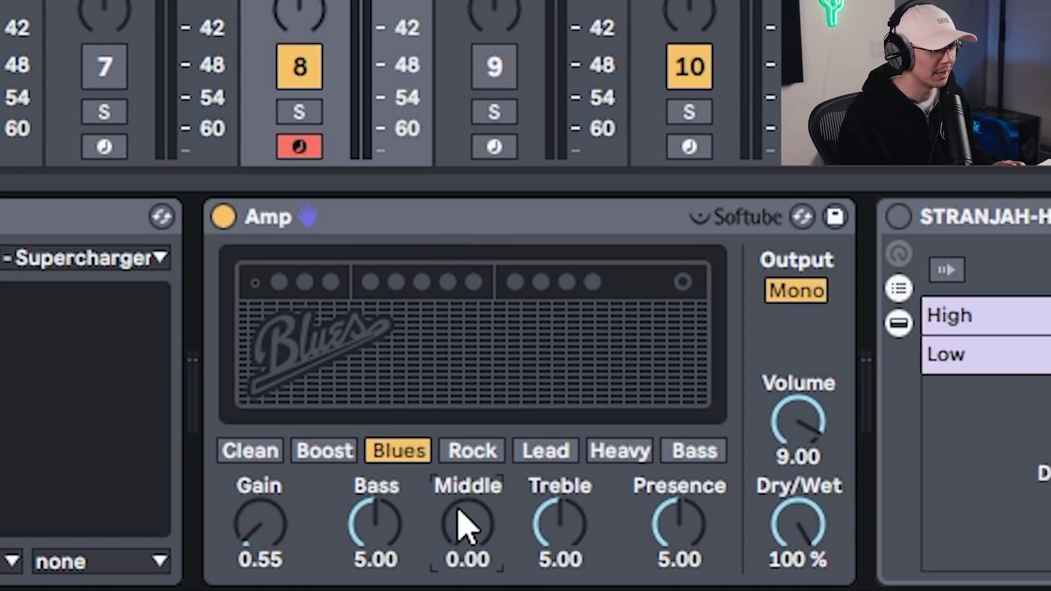
drag(380, 543, 380, 515)
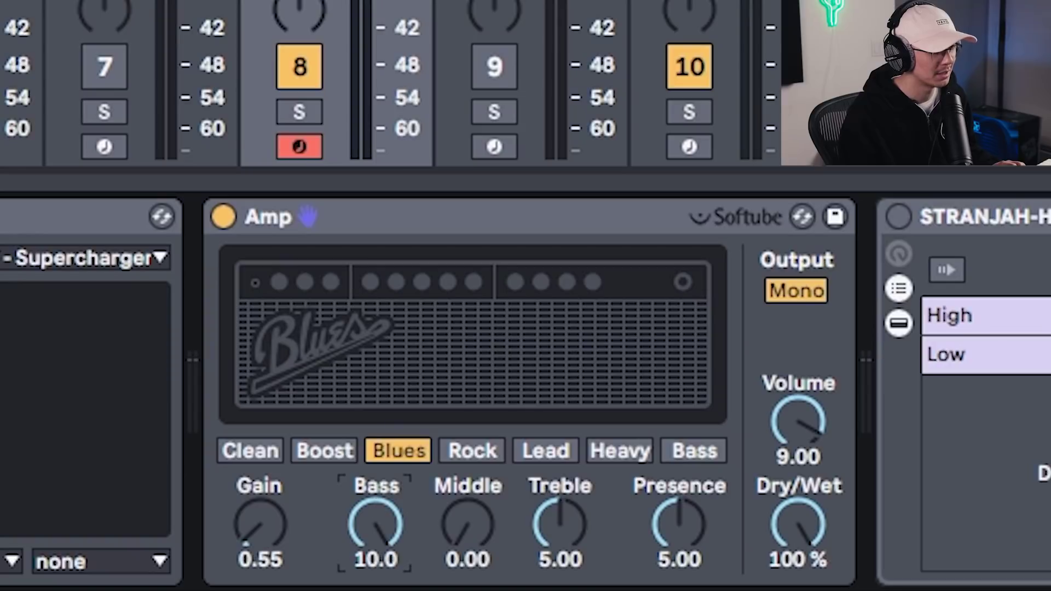
drag(575, 524, 575, 509)
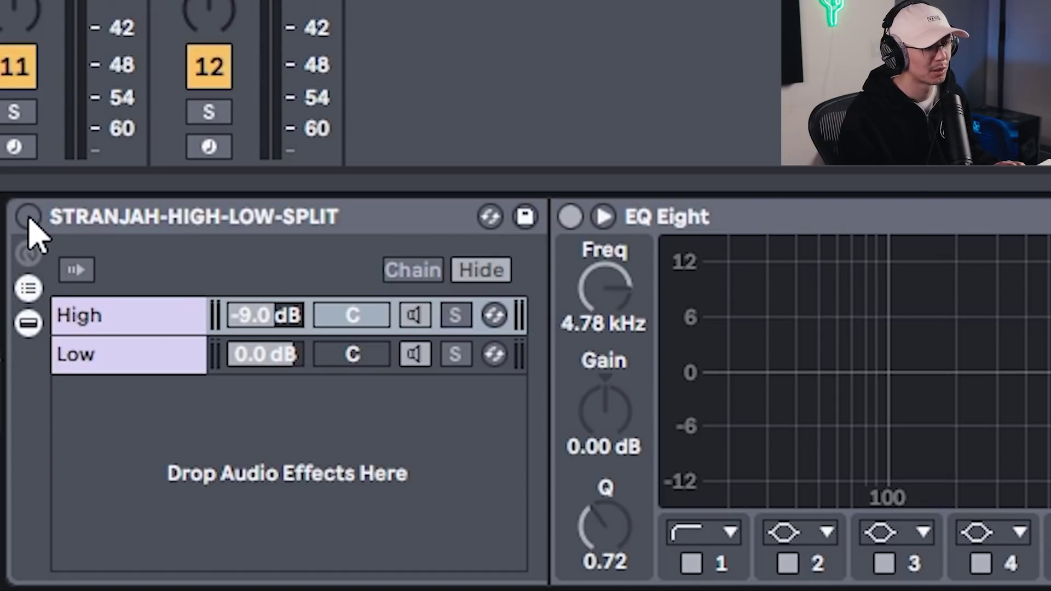
- Turn on the STRANJAH-HIGH-LOW-SPLIT rack and show the EQ Eight of its Low and High chains
click(151, 356)
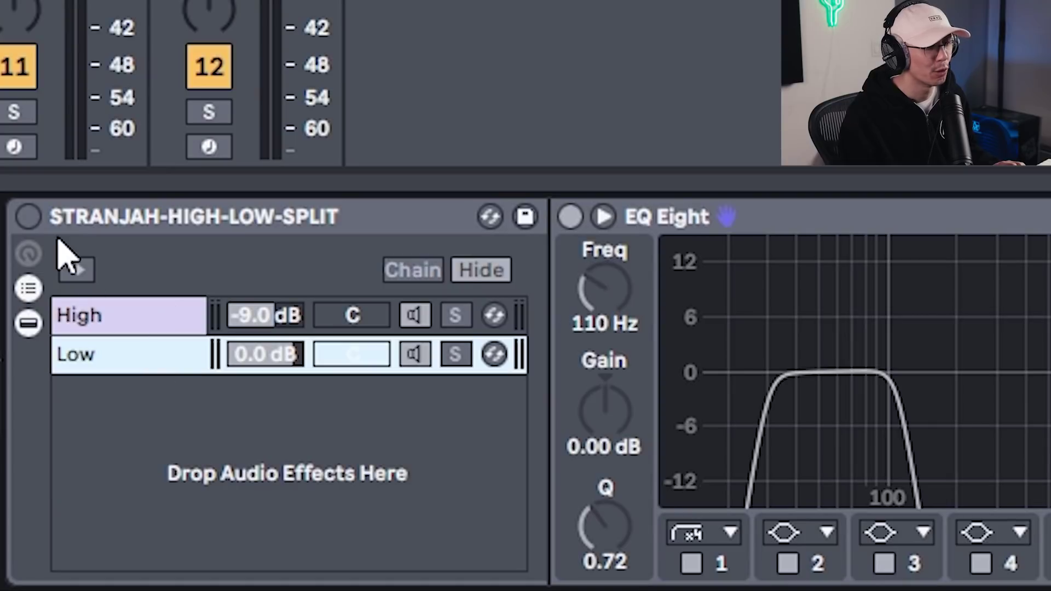
click(28, 216)
click(109, 315)
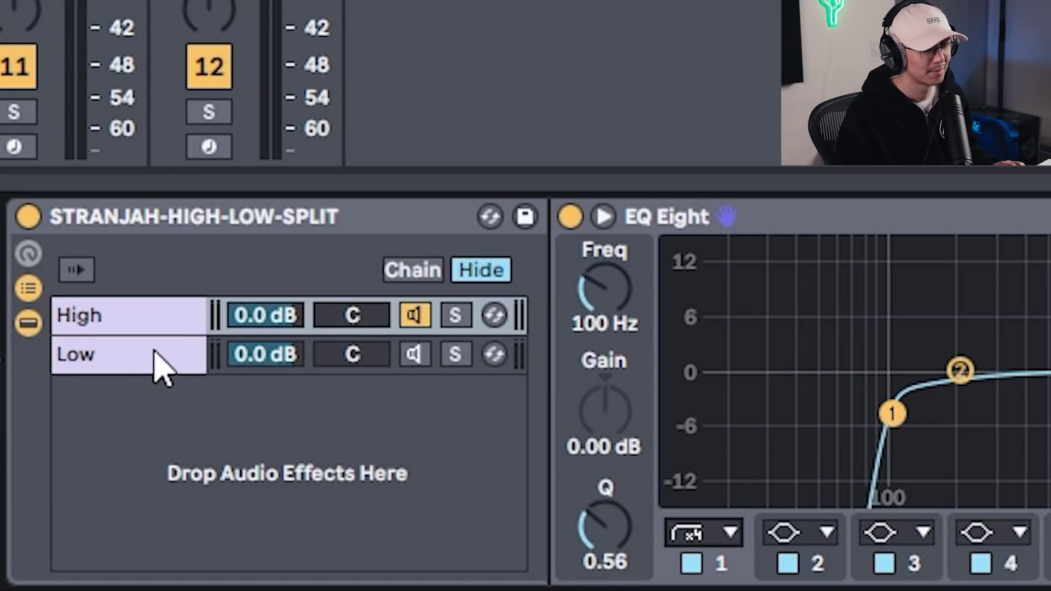
- Play the bass through the High and Low chains separately, leaving both chains active
key(space)
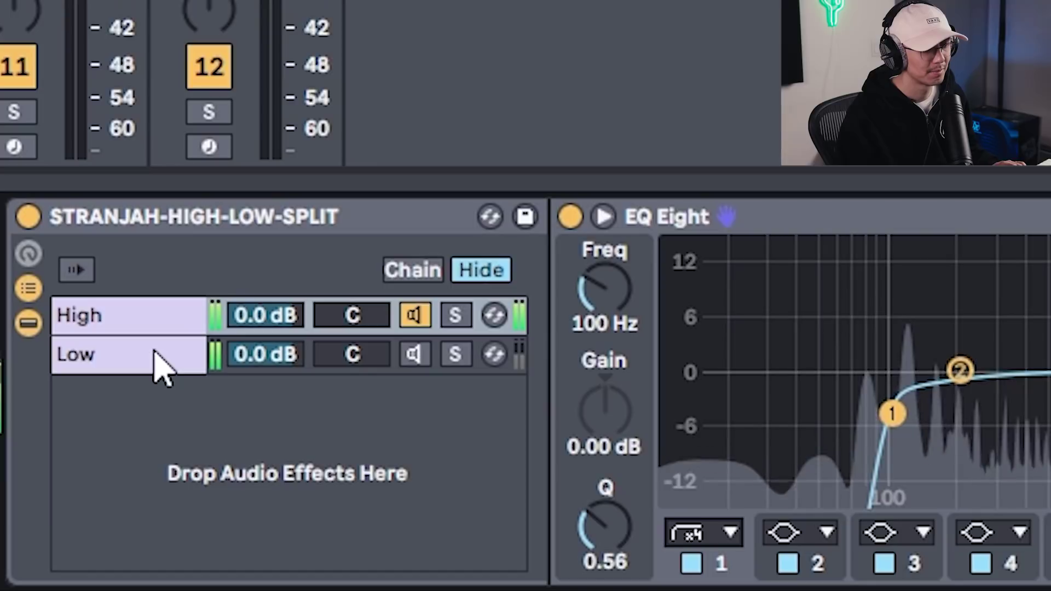
click(415, 354)
click(421, 315)
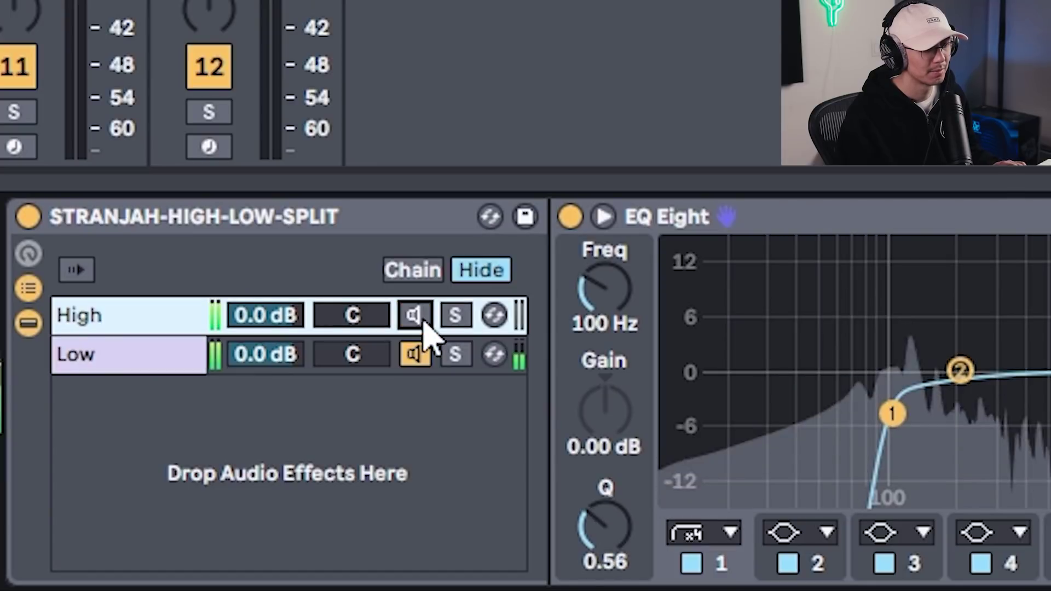
click(414, 316)
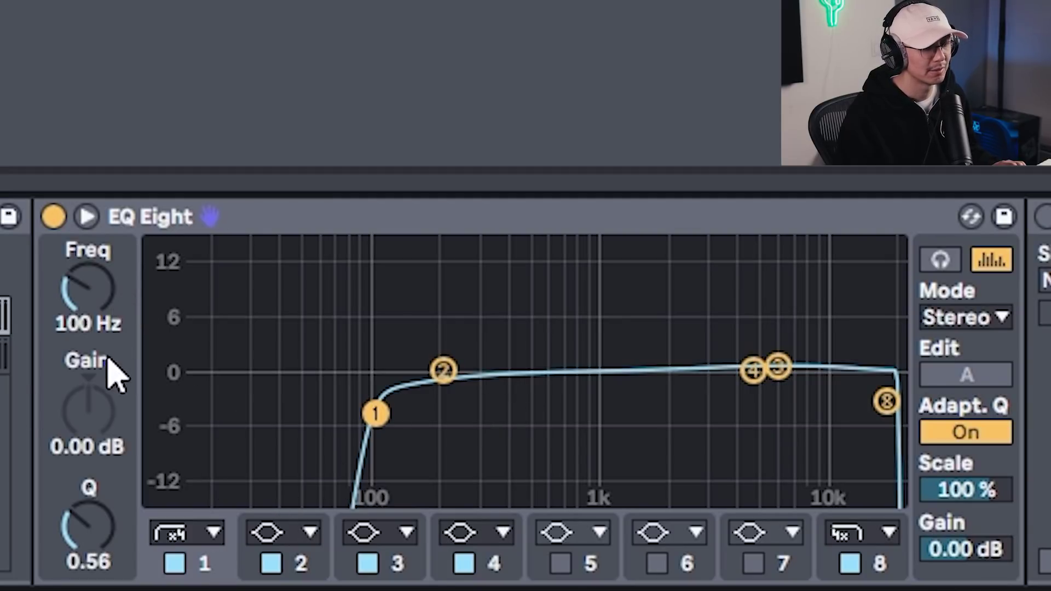
- Switch band 1 of the High chain's EQ Eight to the standard non-x4 low cut at 3.00 kHz
click(194, 534)
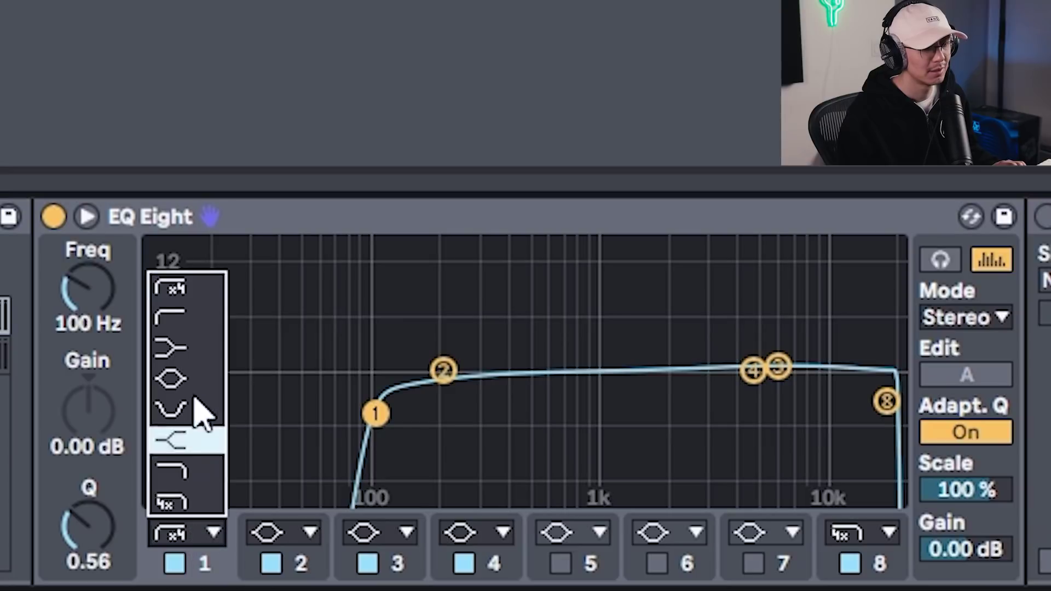
click(195, 329)
drag(94, 294, 94, 213)
drag(88, 328, 87, 335)
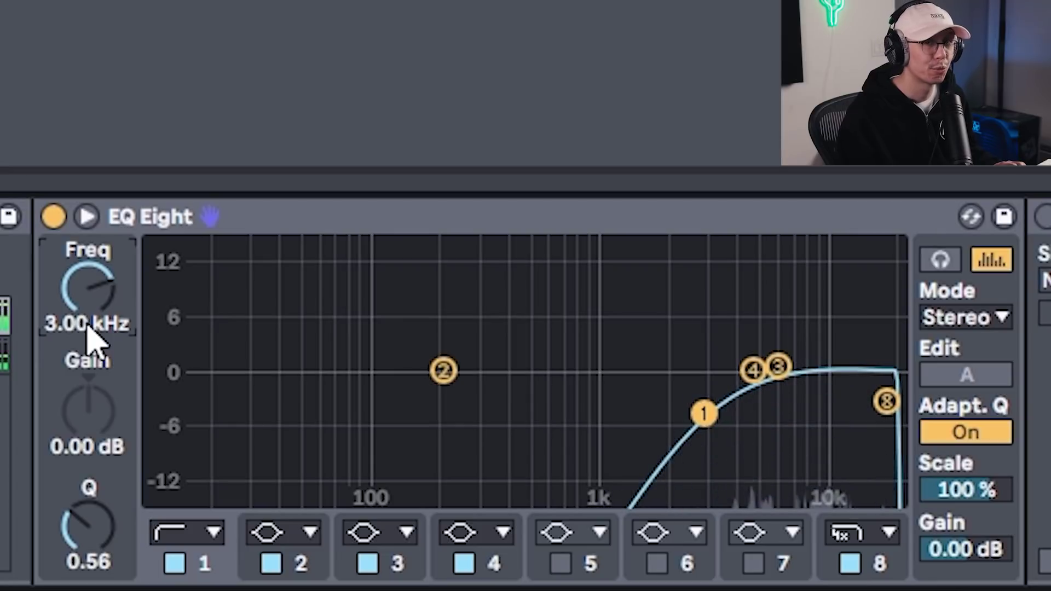
- Set the frequency of EQ Eight's band 8 high cut to 5.00 kHz and play the result
click(888, 564)
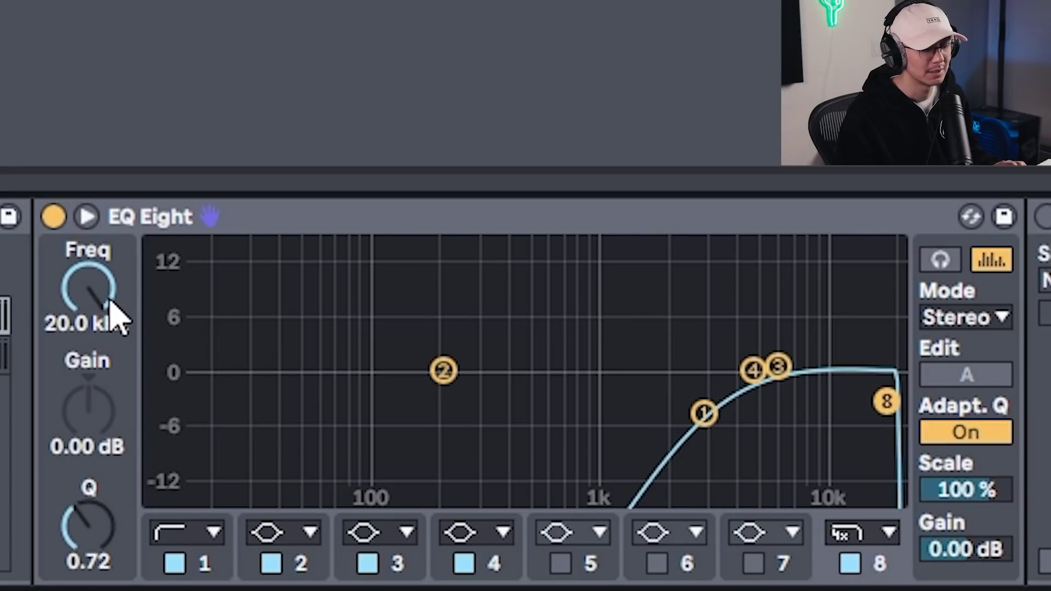
drag(112, 315, 113, 365)
text(5000)
key(Return)
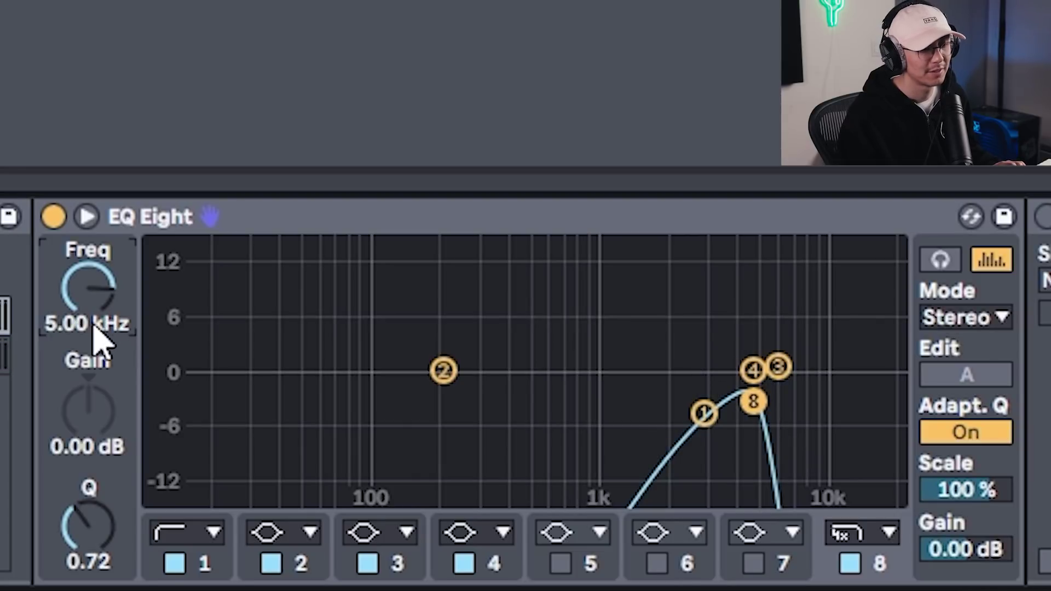
key(space)
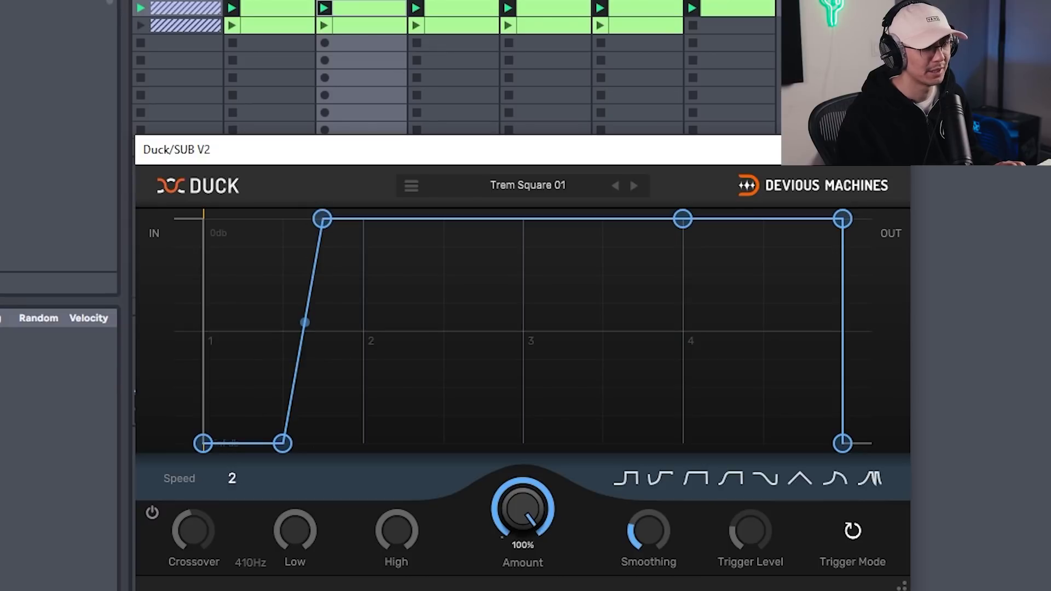
- Stop playback and lower the volume of the High chain in the STRANJAH-HIGH-LOW-SPLIT rack
key(space)
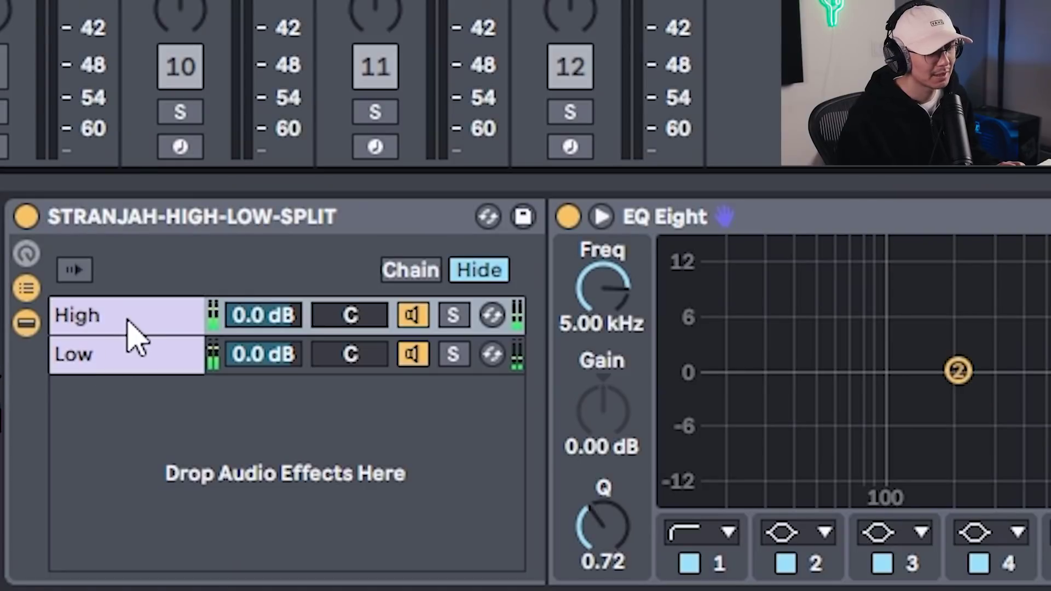
click(127, 323)
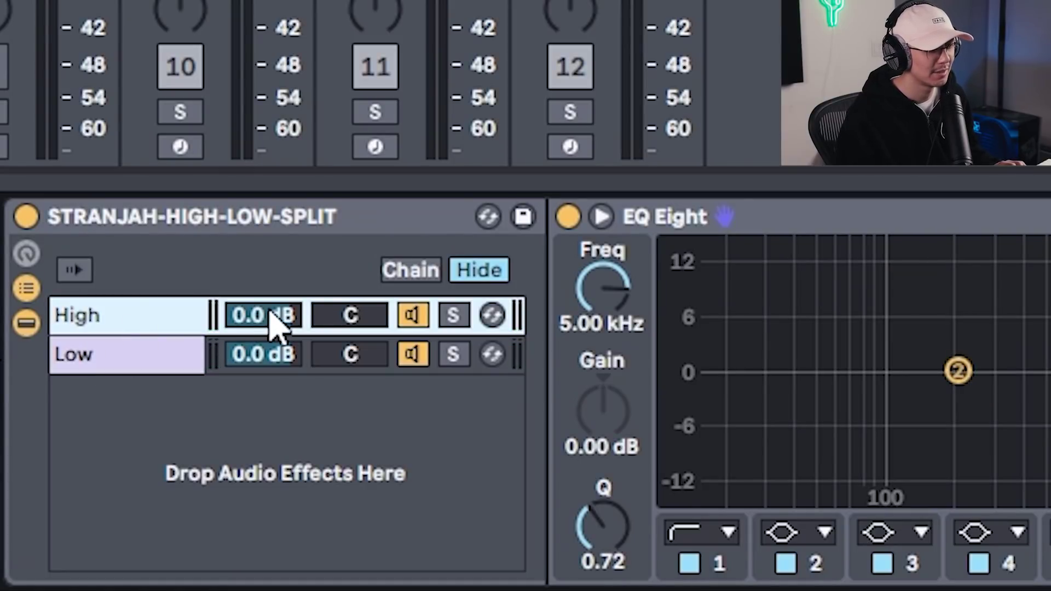
mouse_move(272, 320)
mouse_down()
mouse_move(272, 355)
mouse_move(272, 340)
mouse_up()
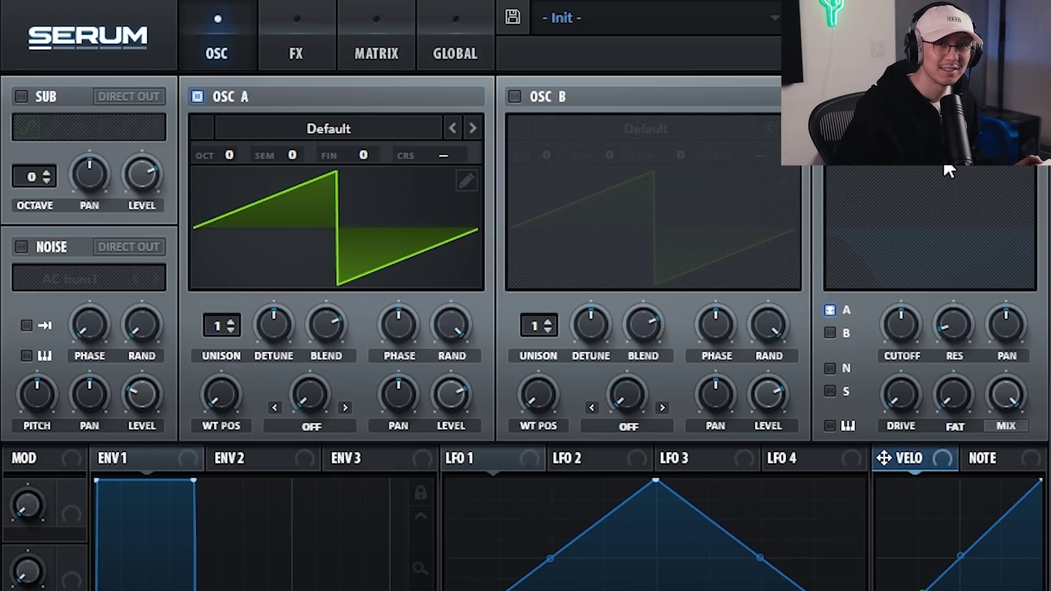
- Load the Vowel wavetable SAM_SERUM into Oscillator A of the initialised Serum patch
click(315, 133)
mouse_move(302, 262)
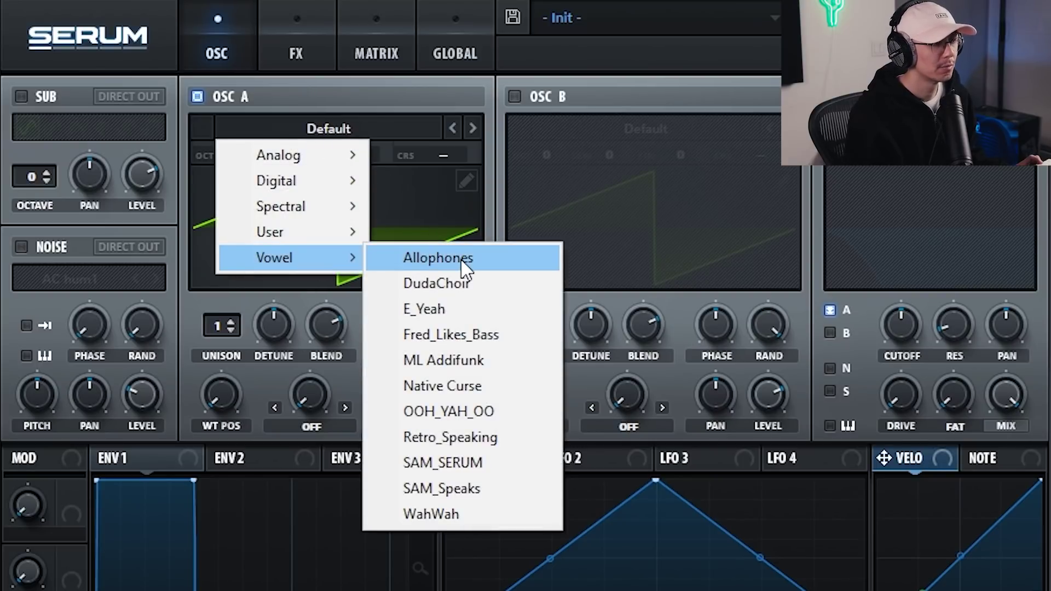
click(480, 466)
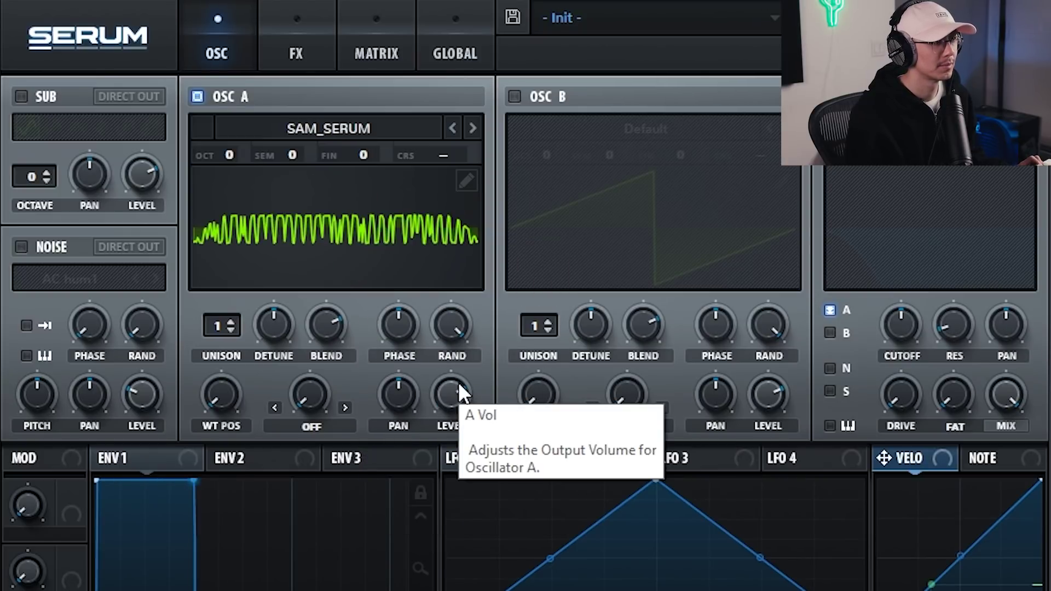
- Transpose Oscillator A by setting its octave to +2 and its semitones to +7
drag(236, 153, 236, 88)
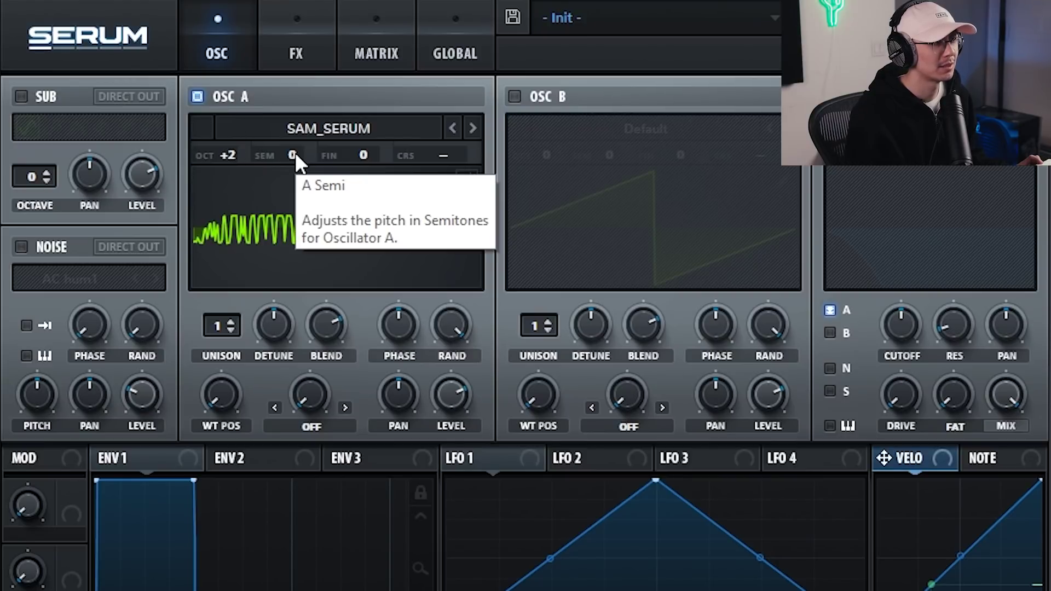
drag(295, 153, 297, 65)
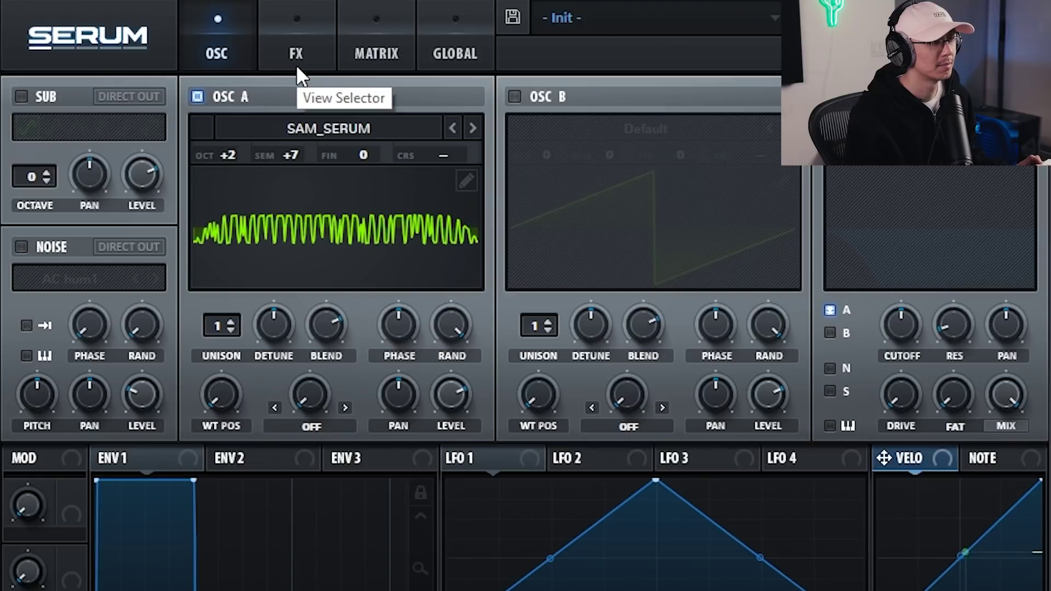
- Enable Oscillator B with the Analog_BD_Sin wavetable and transpose it to octave +3 and semitone +7
click(514, 97)
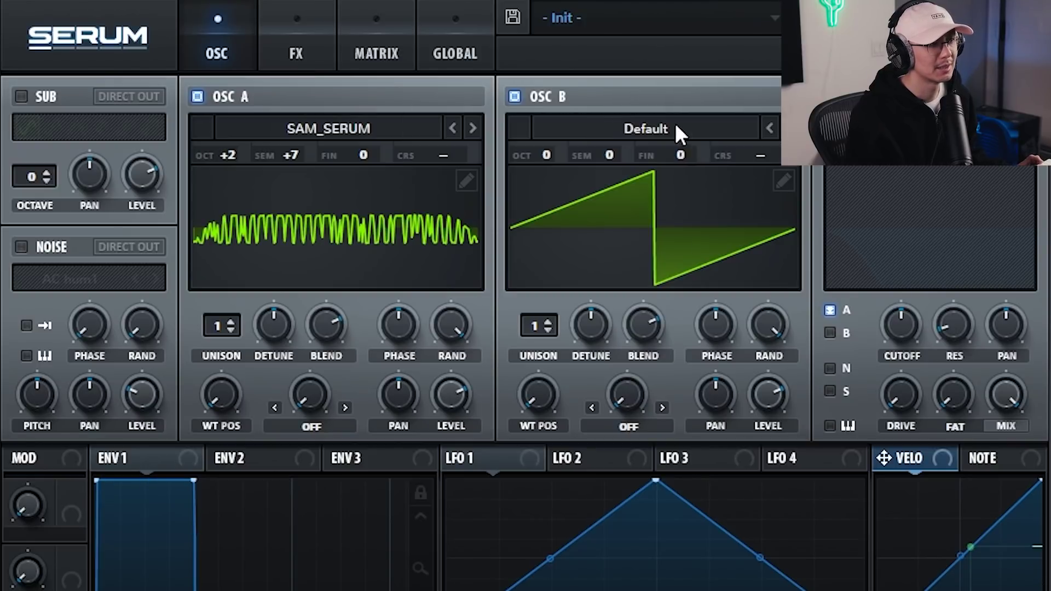
click(677, 132)
mouse_move(649, 157)
click(764, 195)
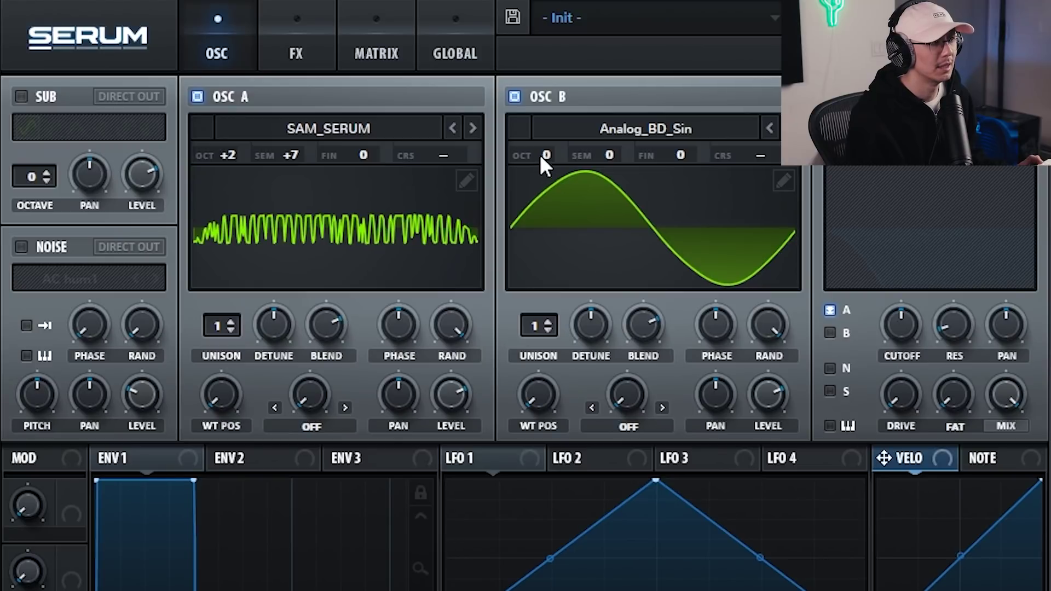
drag(547, 153, 553, 52)
drag(611, 153, 614, 181)
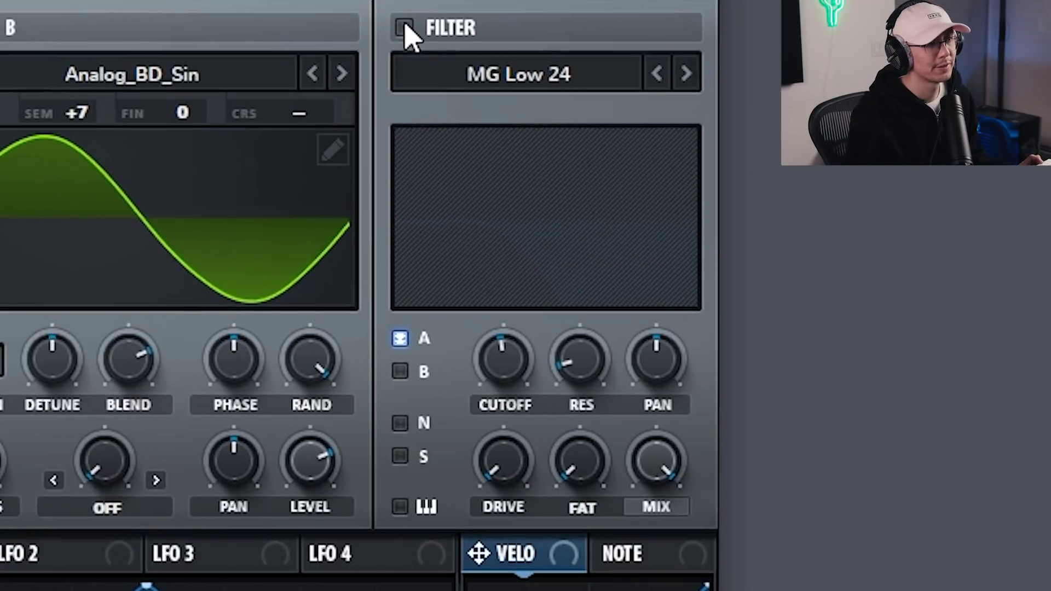
- Enable the MG Low 24 filter, route Oscillator B through it as well and lower its cutoff
click(834, 96)
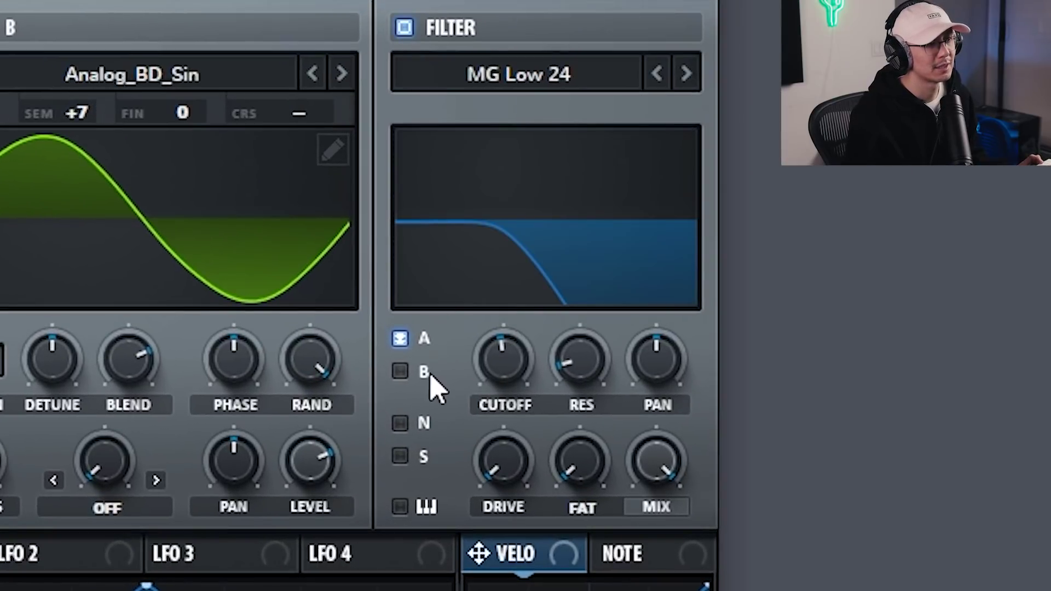
click(400, 372)
drag(493, 356, 498, 441)
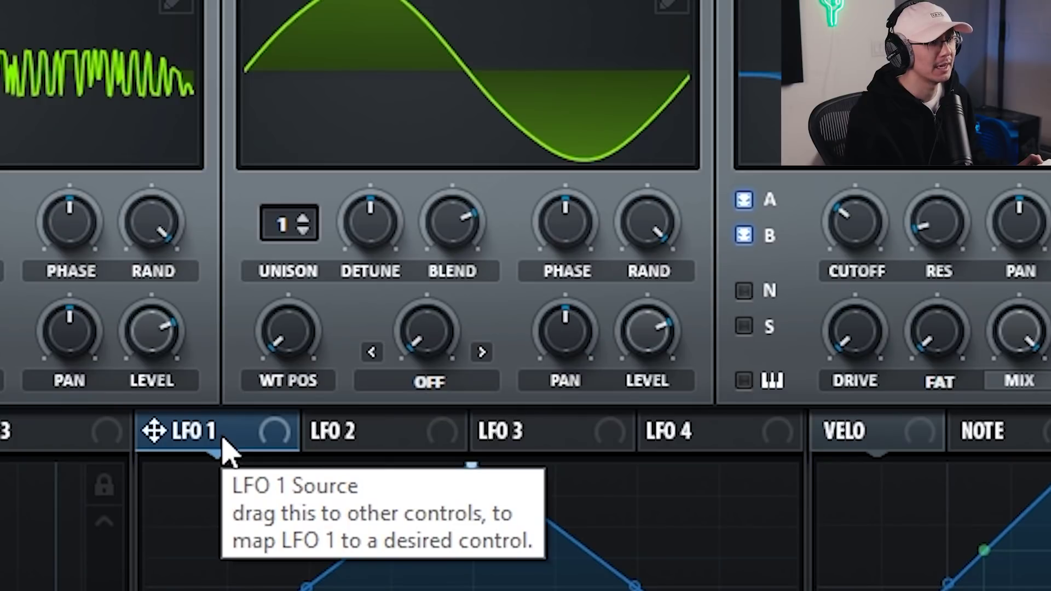
- Map LFO 1 to the filter cutoff and both oscillator levels, lowering those levels and adjusting the modulation amounts
drag(225, 441, 152, 331)
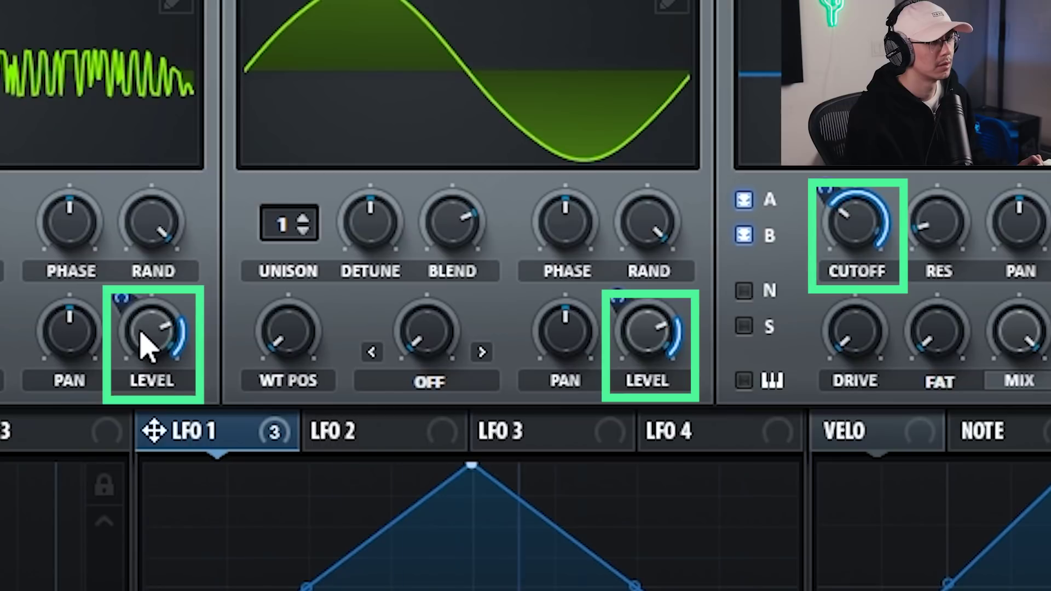
drag(146, 351, 167, 569)
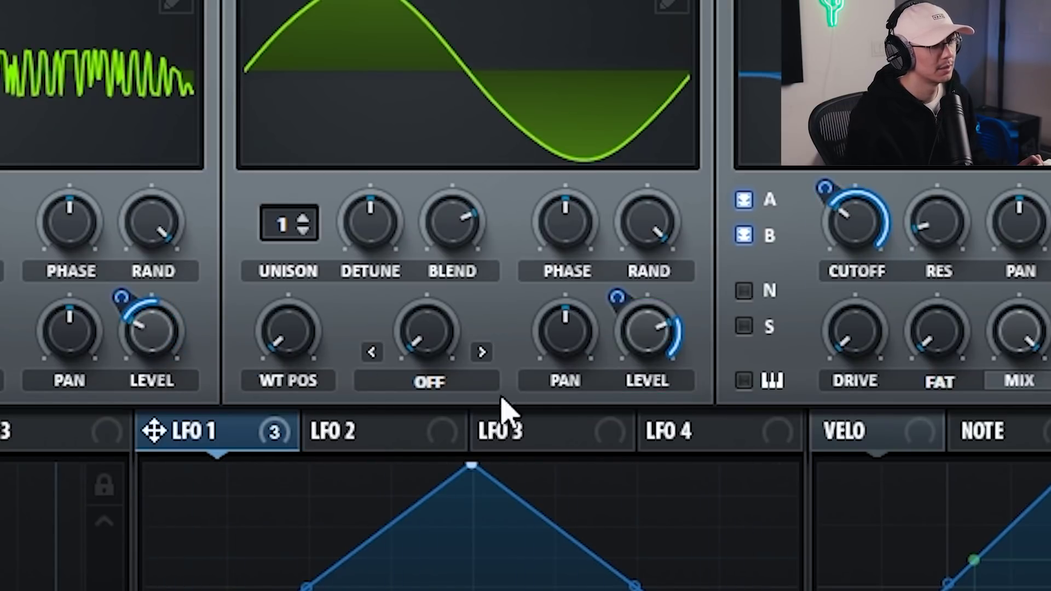
drag(643, 327, 649, 586)
drag(132, 326, 133, 368)
drag(124, 299, 130, 278)
drag(617, 298, 619, 265)
drag(832, 186, 829, 186)
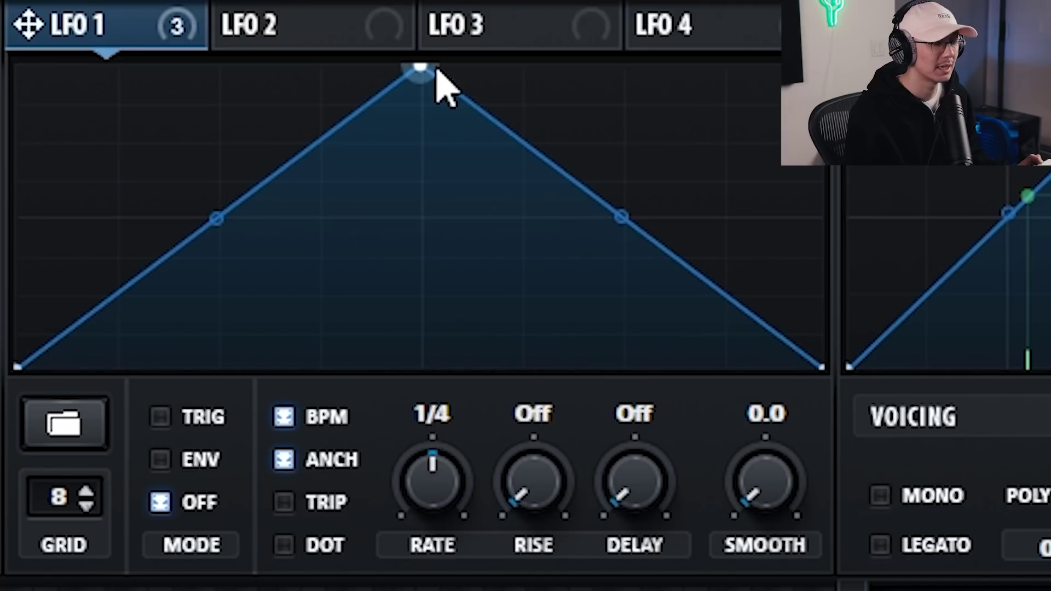
- Shape LFO 1 as an early plateau with a curved rise and a curved decay, and set its rate to 1/16
drag(419, 68, 134, 18)
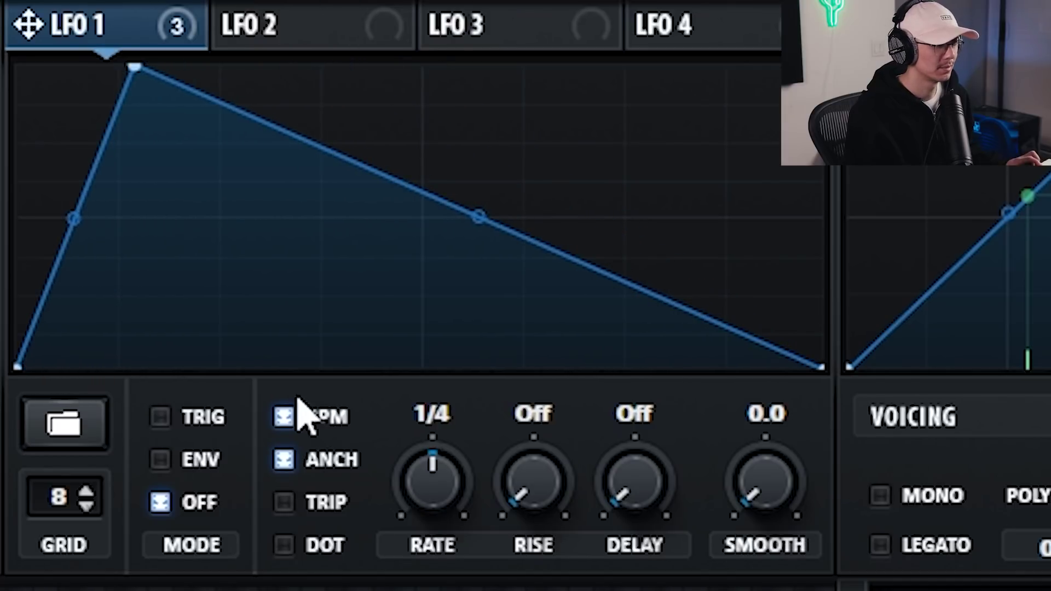
double_click(263, 125)
drag(262, 124, 278, 7)
drag(551, 218, 523, 267)
drag(74, 219, 116, 314)
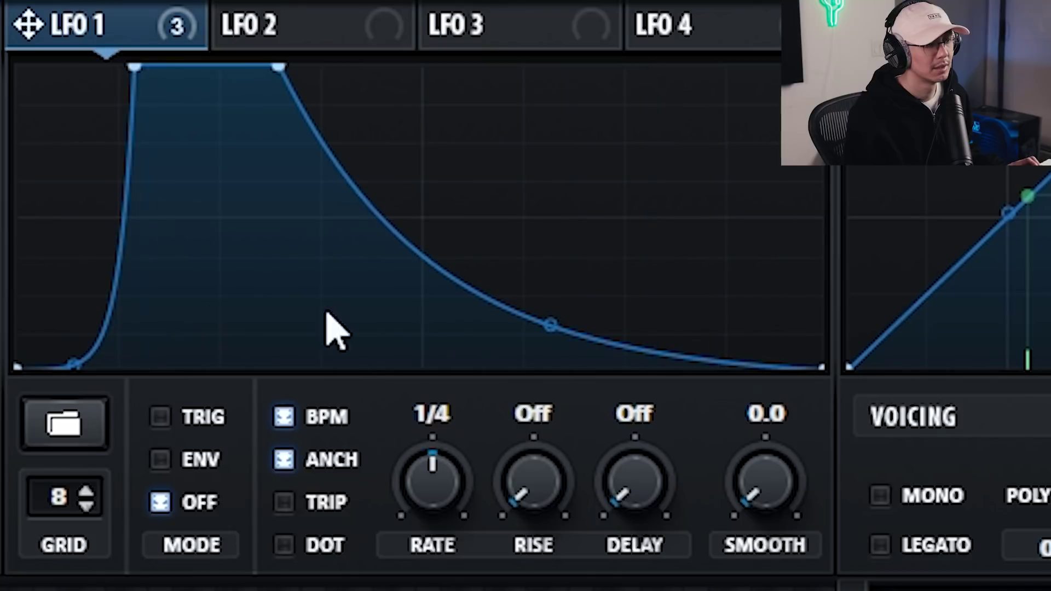
drag(453, 493, 465, 405)
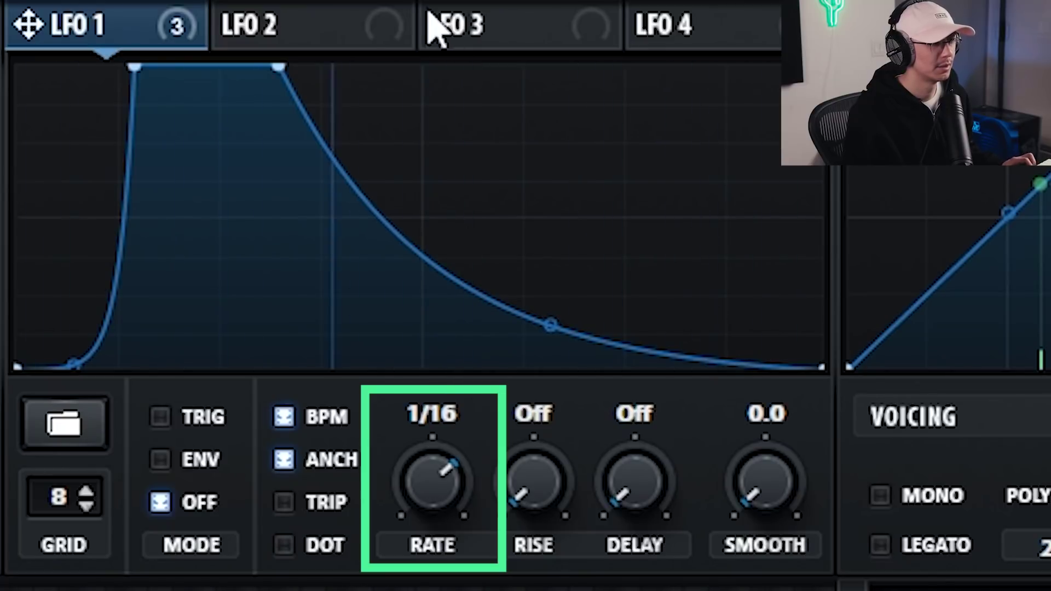
drag(83, 364, 73, 313)
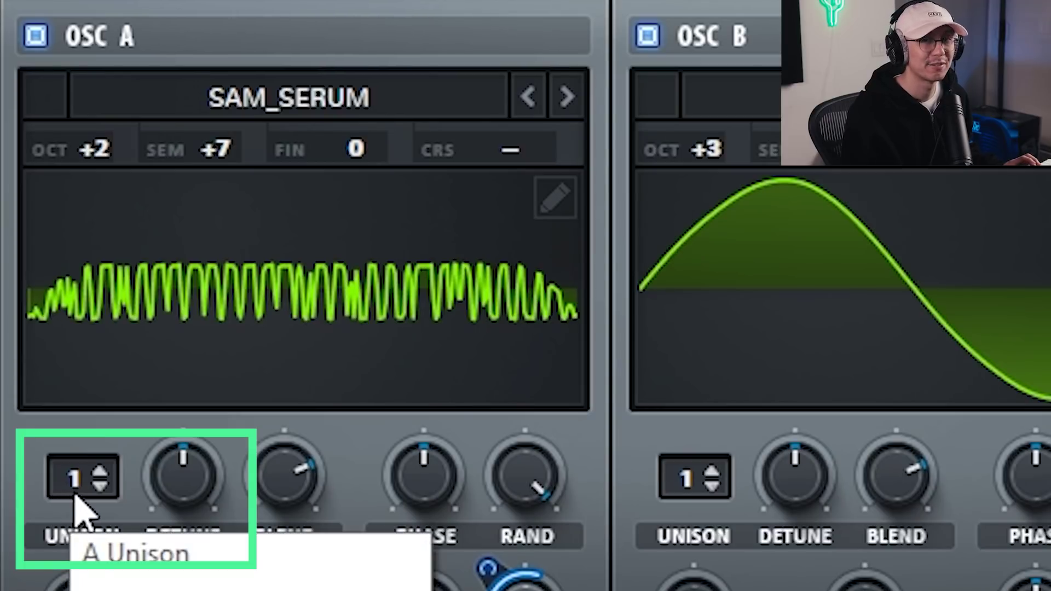
- Set Oscillator A's unison to 7 voices and raise its detune slightly
drag(83, 494, 98, 296)
drag(188, 469, 188, 491)
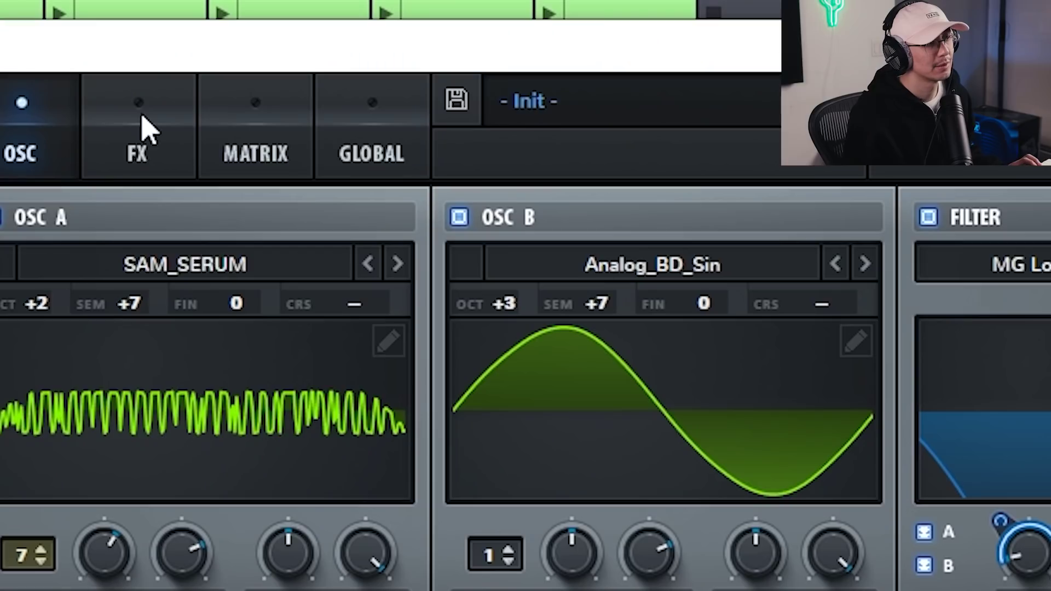
- Add a Tube distortion with high drive and an effects filter, choosing its type from the Normal group and adjusting its cutoff
click(141, 115)
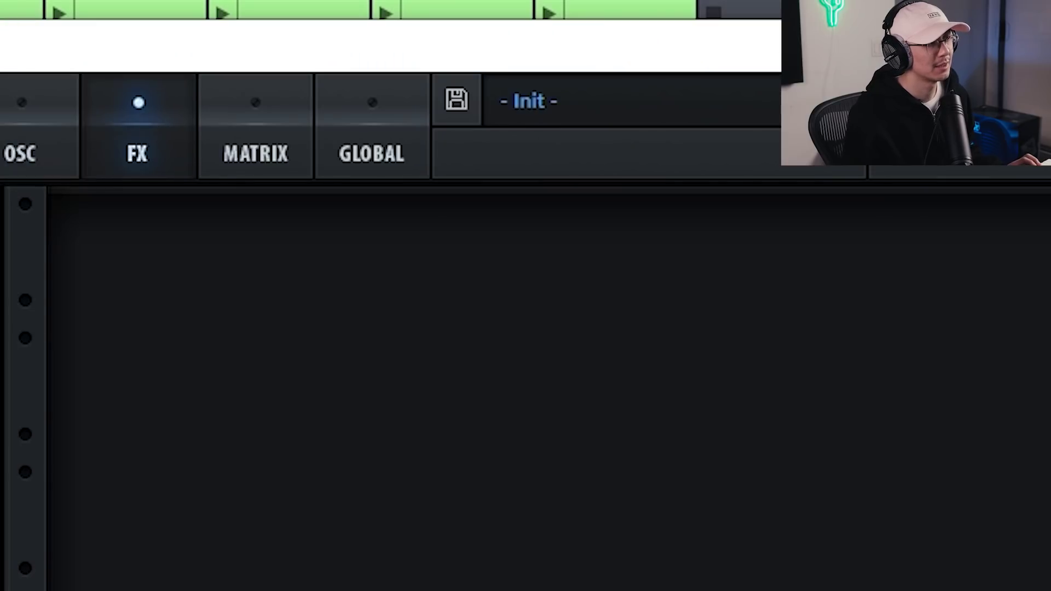
drag(826, 251, 826, 211)
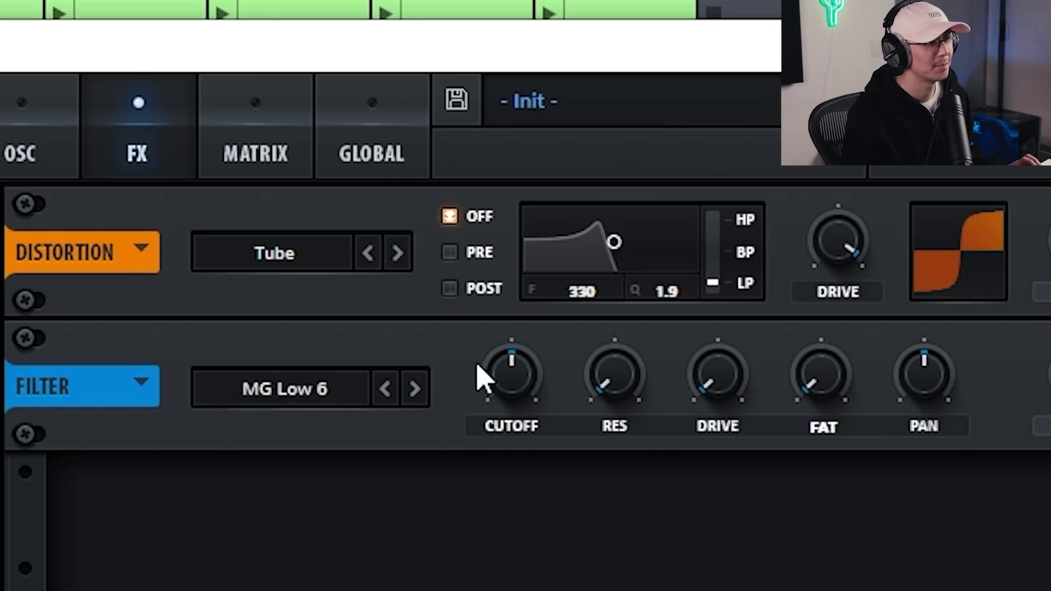
click(298, 393)
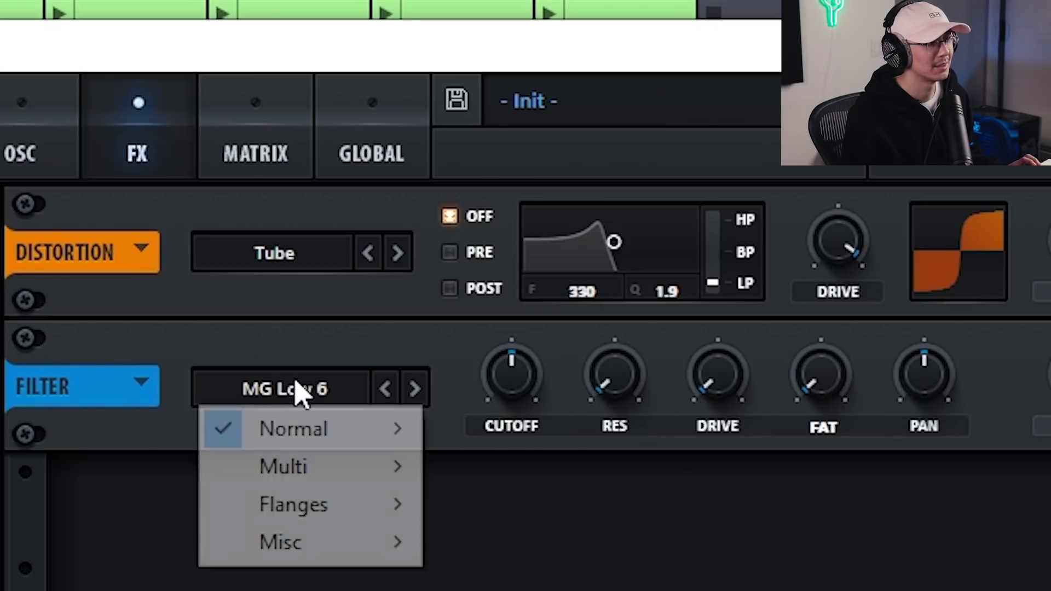
mouse_move(340, 430)
click(493, 589)
drag(531, 383, 521, 425)
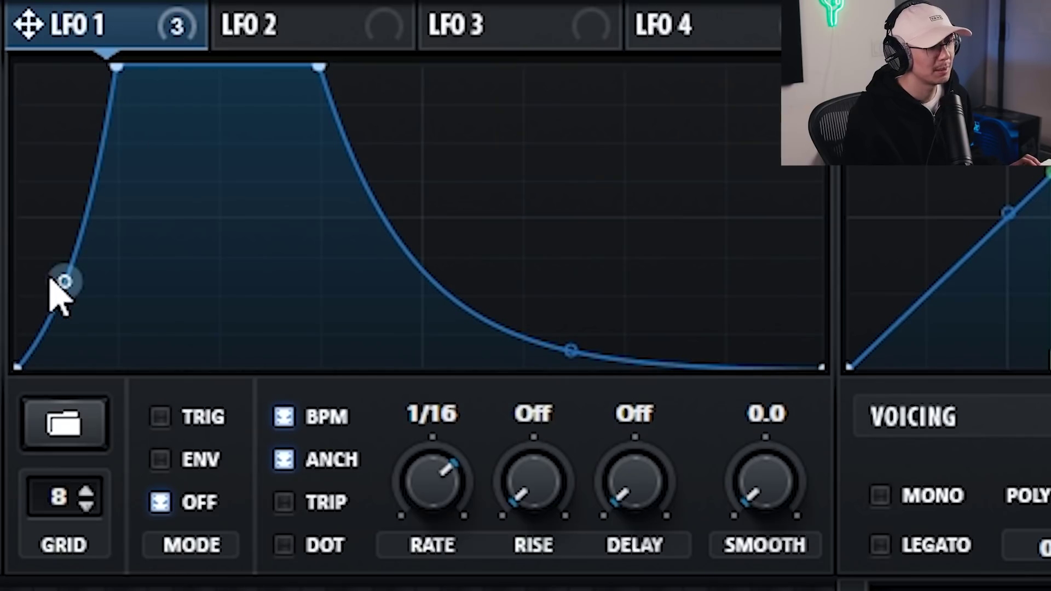
- Steepen LFO 1's attack curve and soften its decay curve, trying different plateau lengths while auditioning the sound
drag(65, 281, 120, 437)
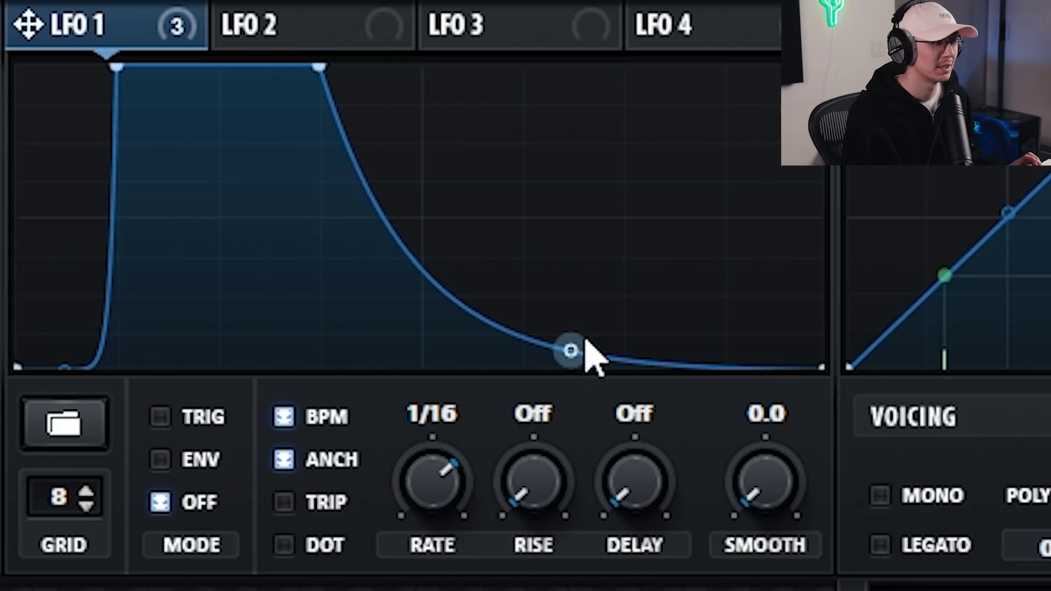
drag(571, 351, 592, 317)
drag(324, 76, 319, 48)
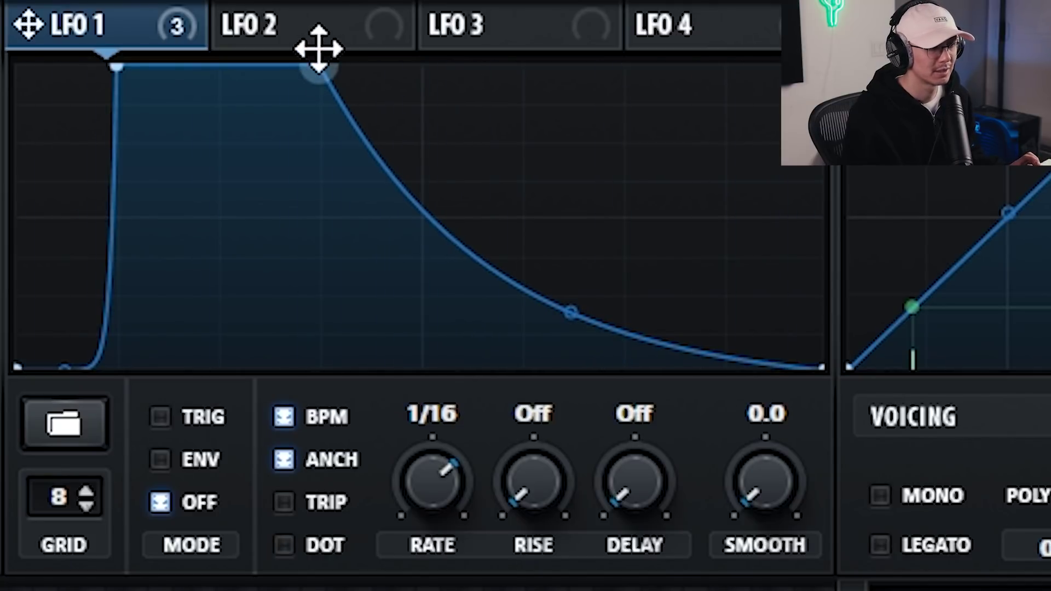
drag(319, 48, 429, 67)
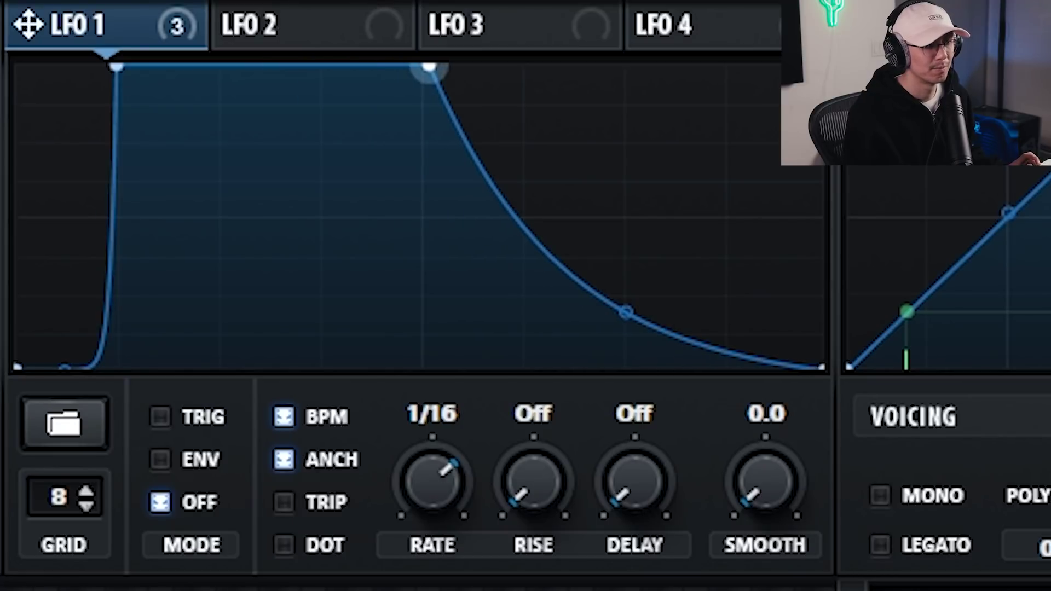
drag(429, 67, 323, 66)
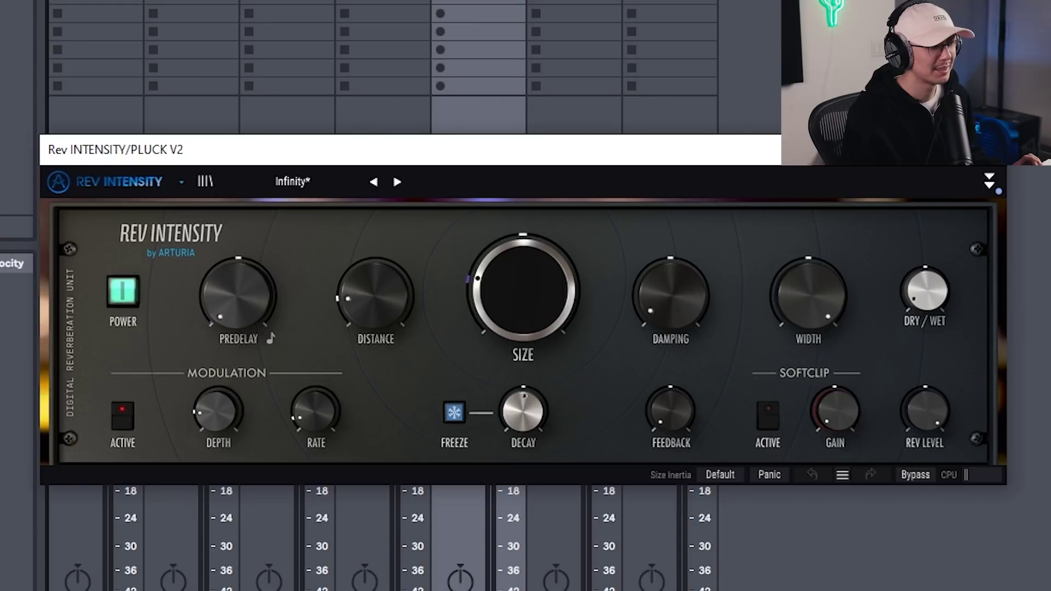
key(space)
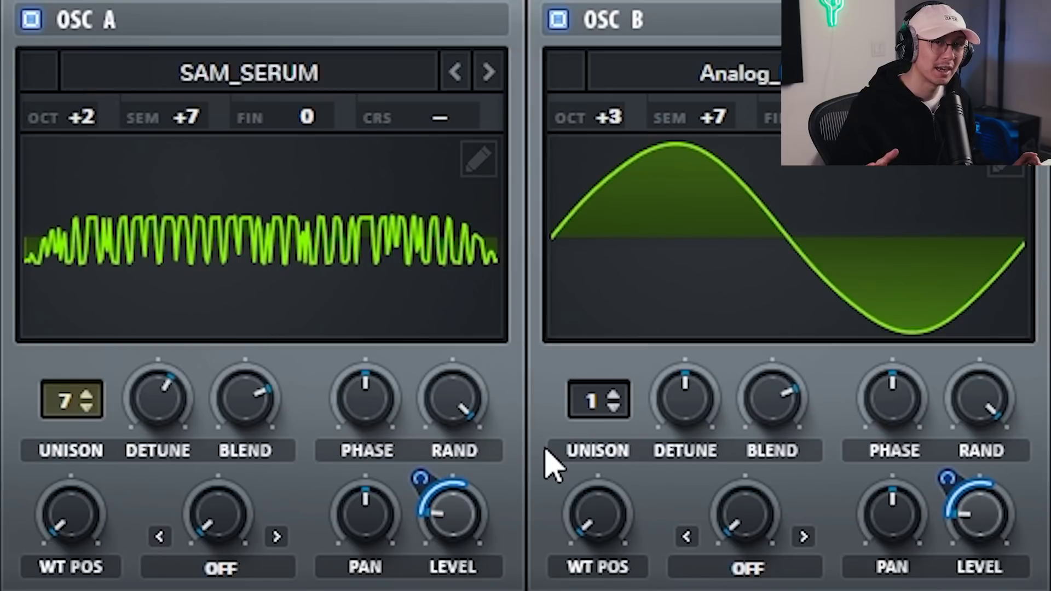
- Move Oscillator A's wavetable position to a different waveform of SAM_SERUM and close the Serum window
right_click(112, 507)
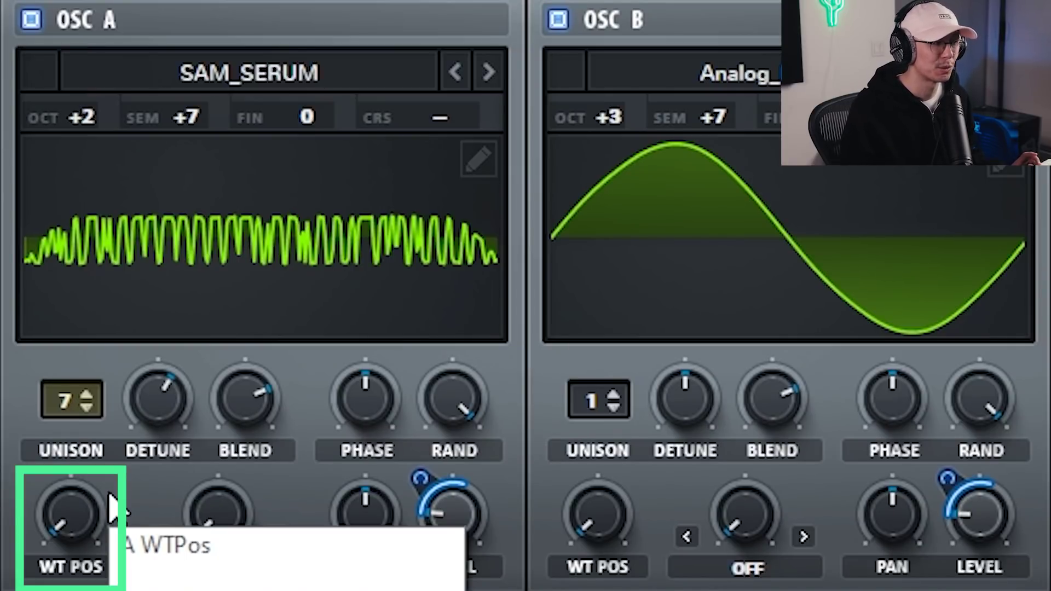
click(74, 505)
drag(82, 505, 83, 225)
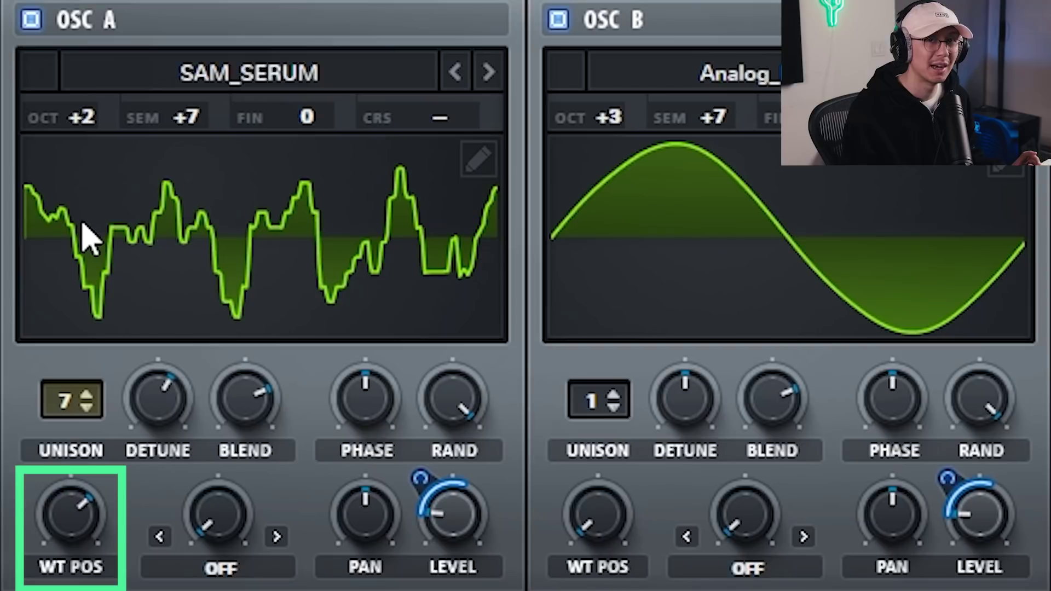
drag(78, 485, 76, 520)
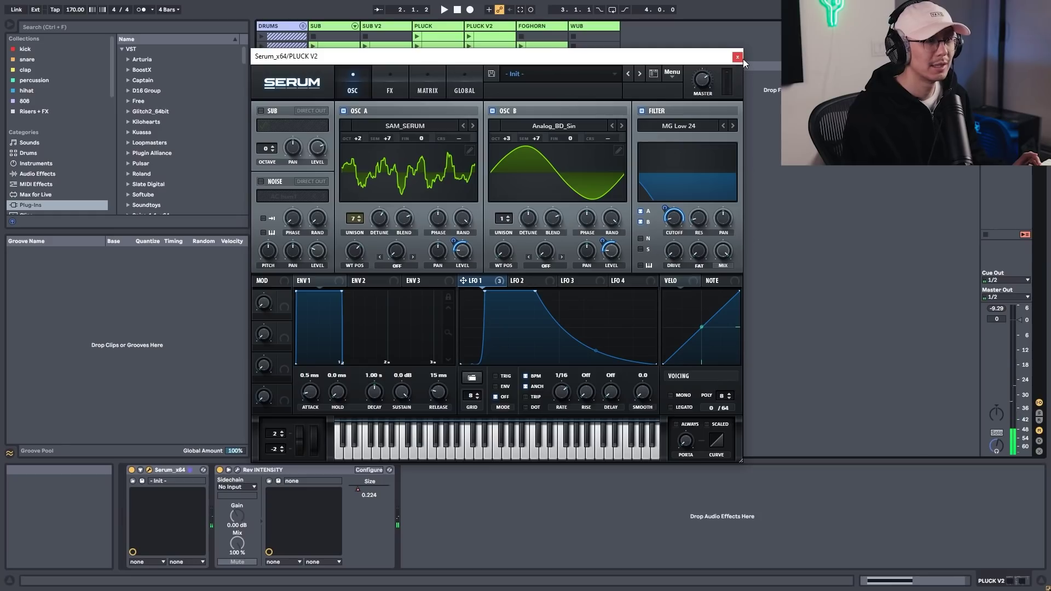
click(743, 58)
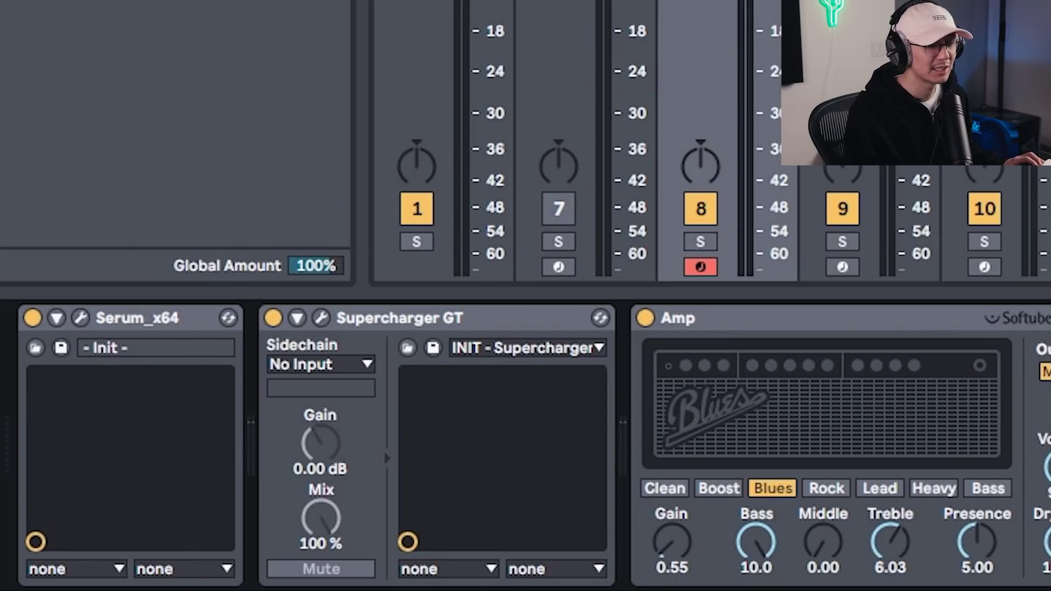
- Group all devices on track 8, from Serum_x64 through the STRANJAH-HIGH-LOW-SPLIT rack, into one Instrument Rack
click(122, 322)
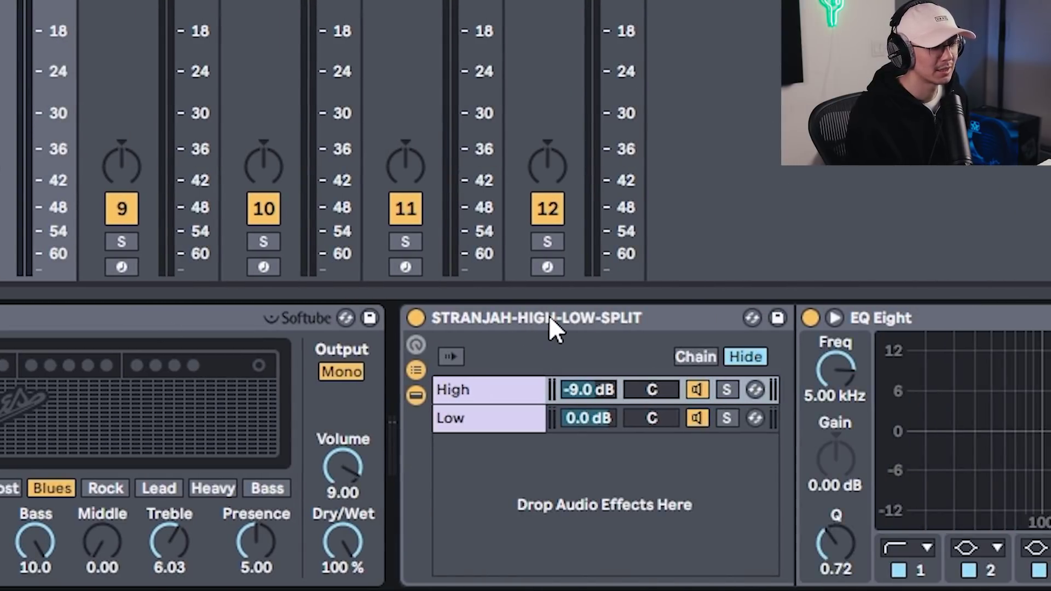
key(ctrl+a)
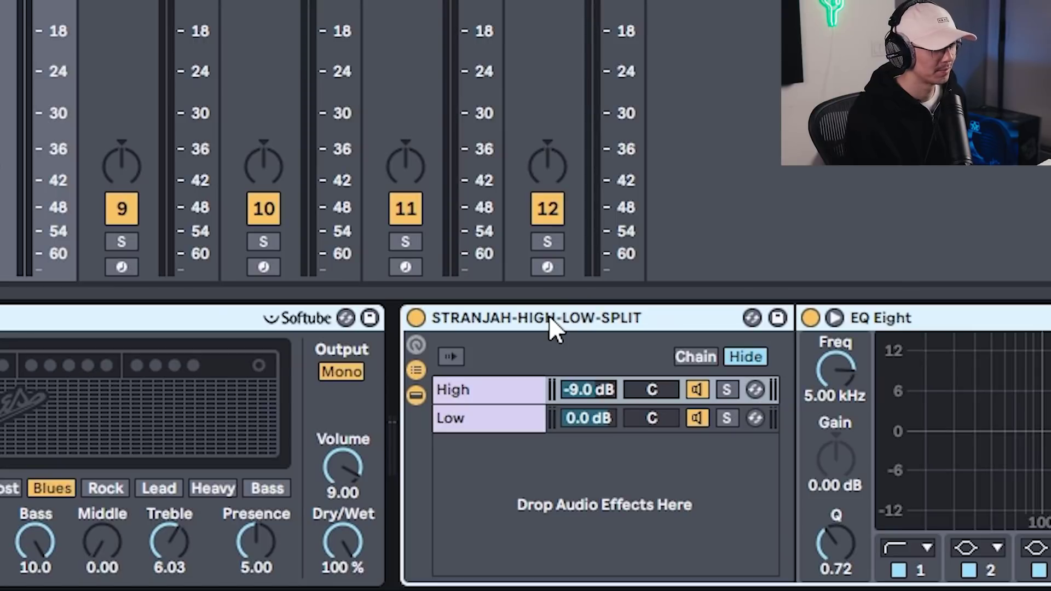
right_click(548, 316)
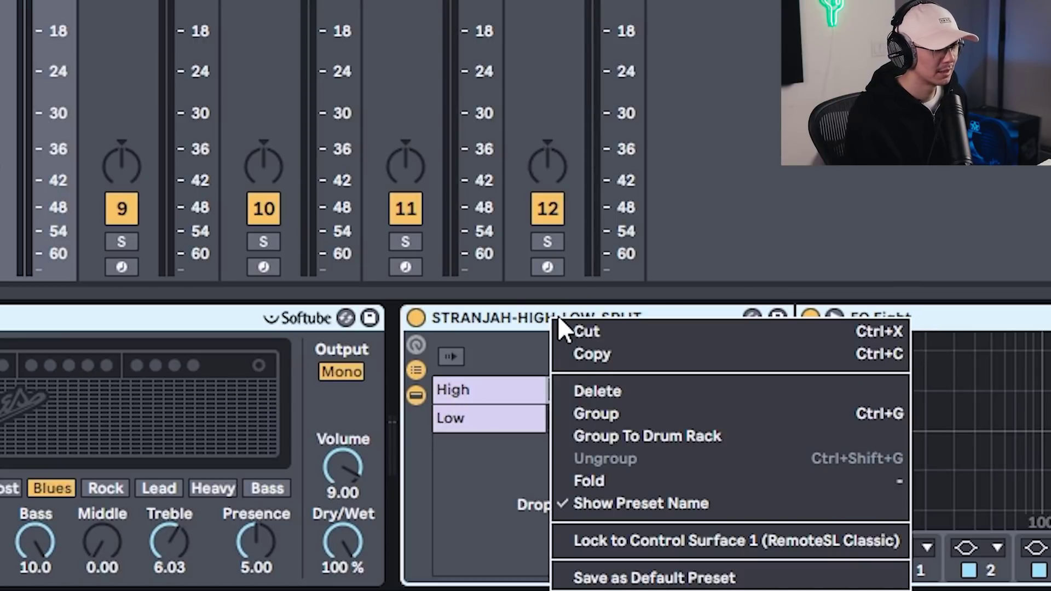
click(597, 414)
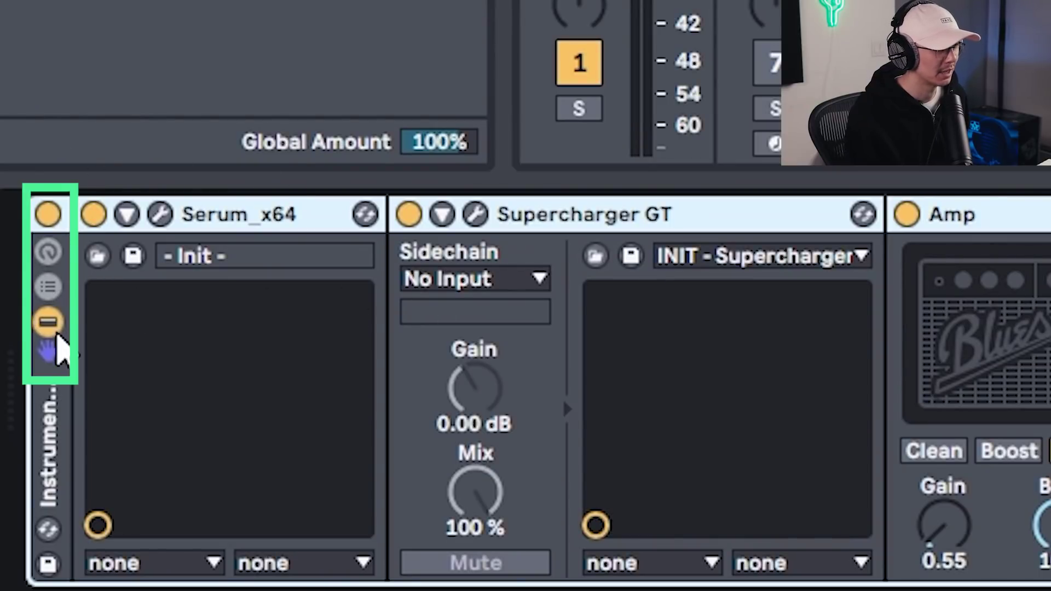
- Hide the new Instrument Rack's devices and show its chain list
click(49, 326)
click(50, 328)
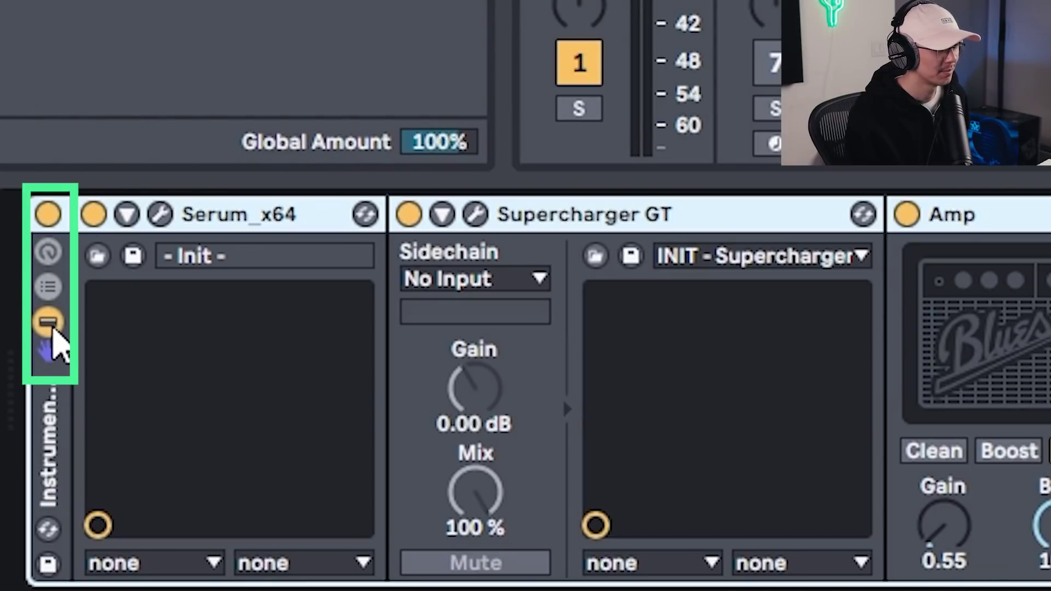
click(49, 326)
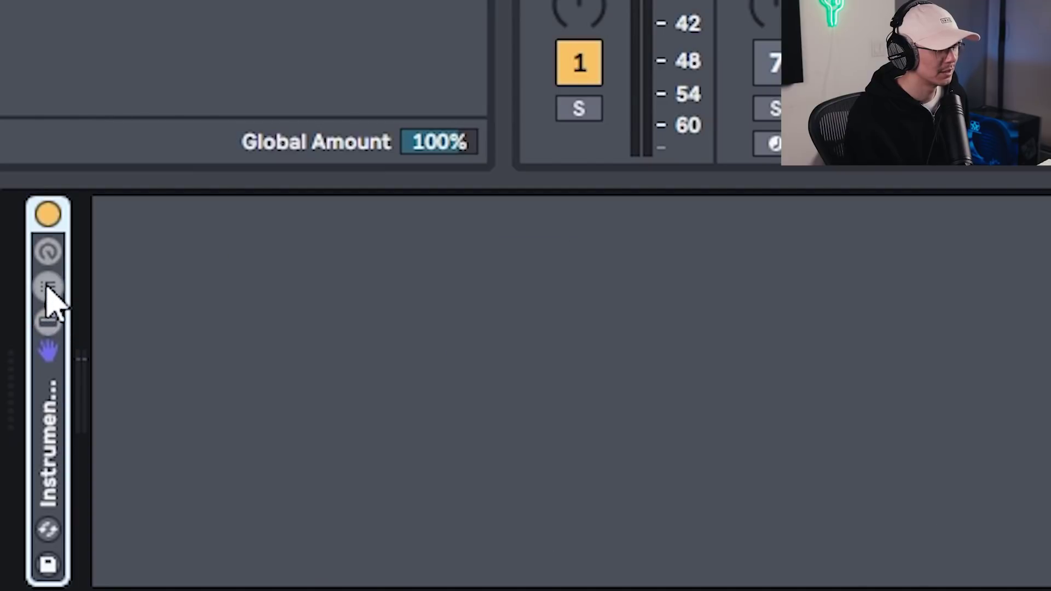
click(47, 288)
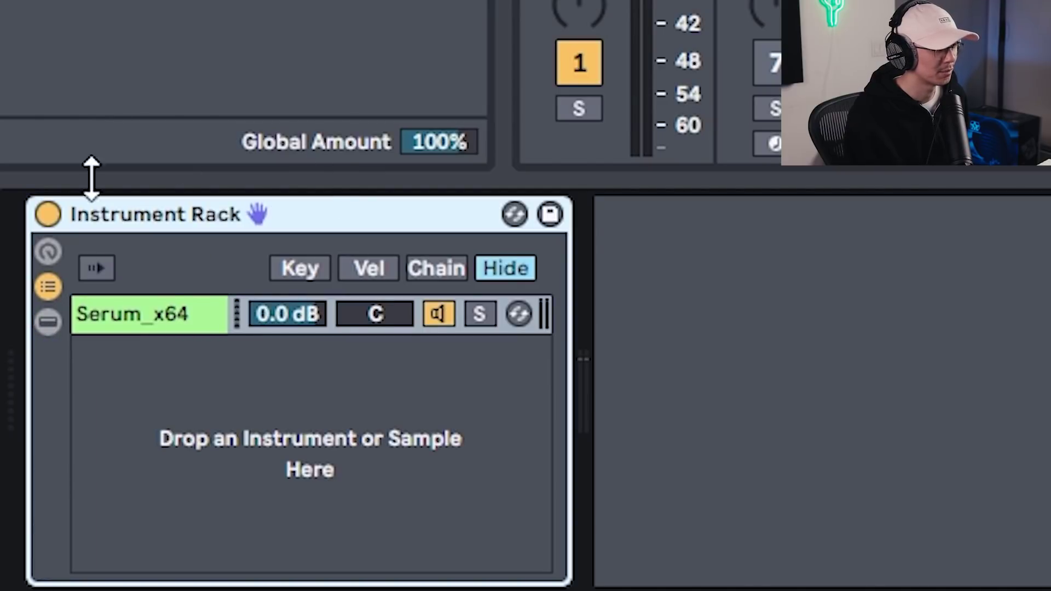
- Rename the Instrument Rack's Serum_x64 chain to GRIMEY
click(164, 323)
key(ctrl+r)
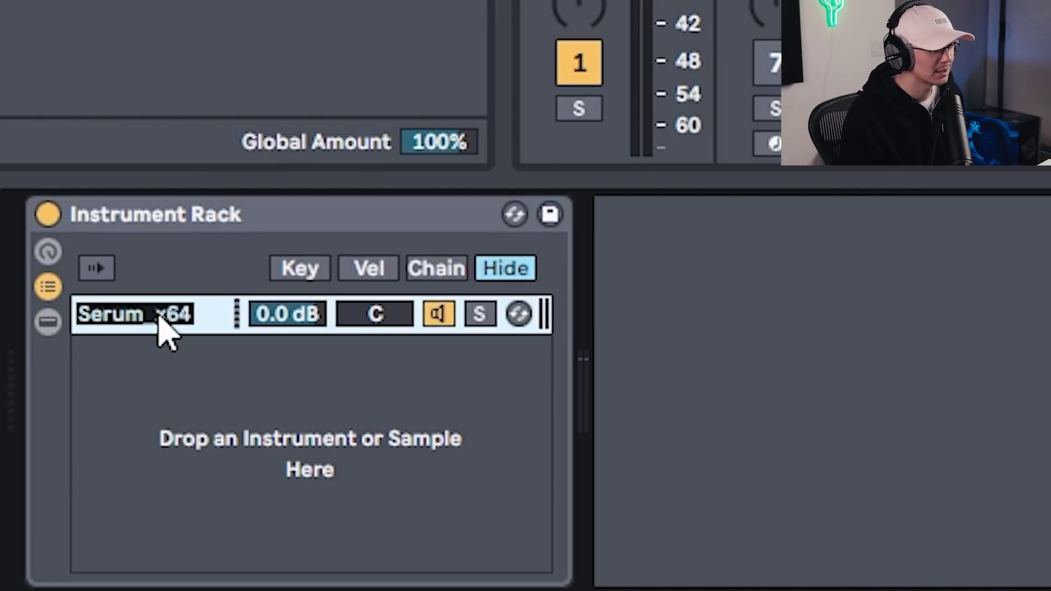
text(GRIMEY)
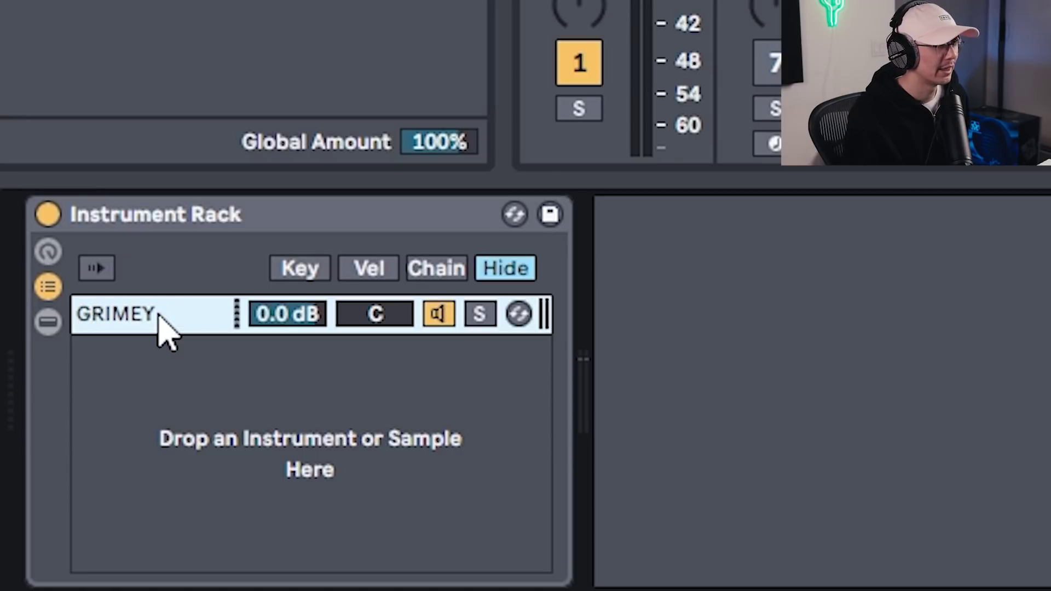
key(Return)
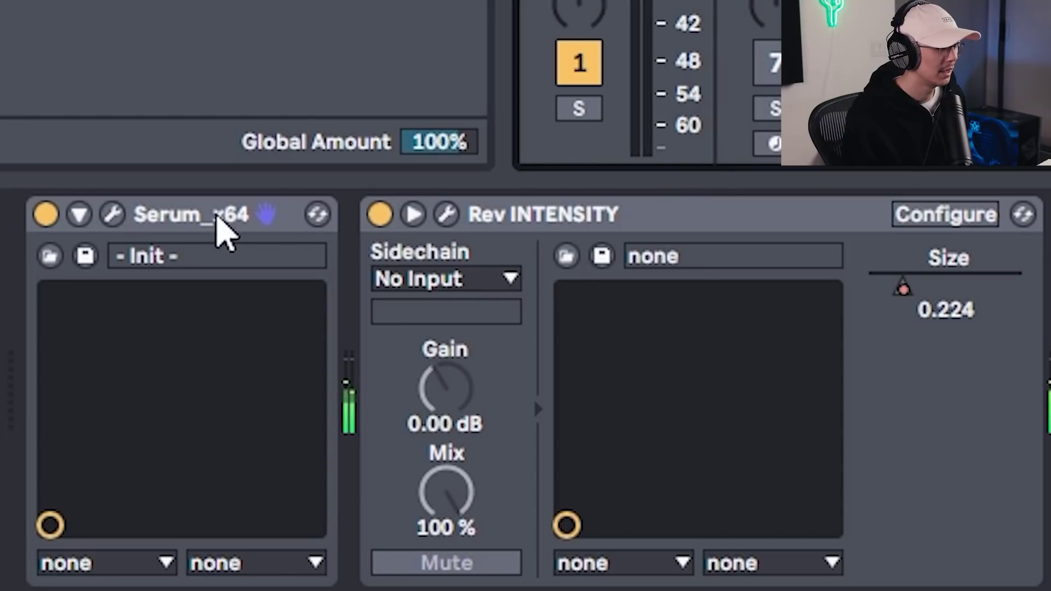
- Copy the Serum_x64 and Rev INTENSITY devices of the pluck sound and paste them as a second chain beneath GRIMEY in the Instrument Rack
click(180, 216)
shift+click(637, 224)
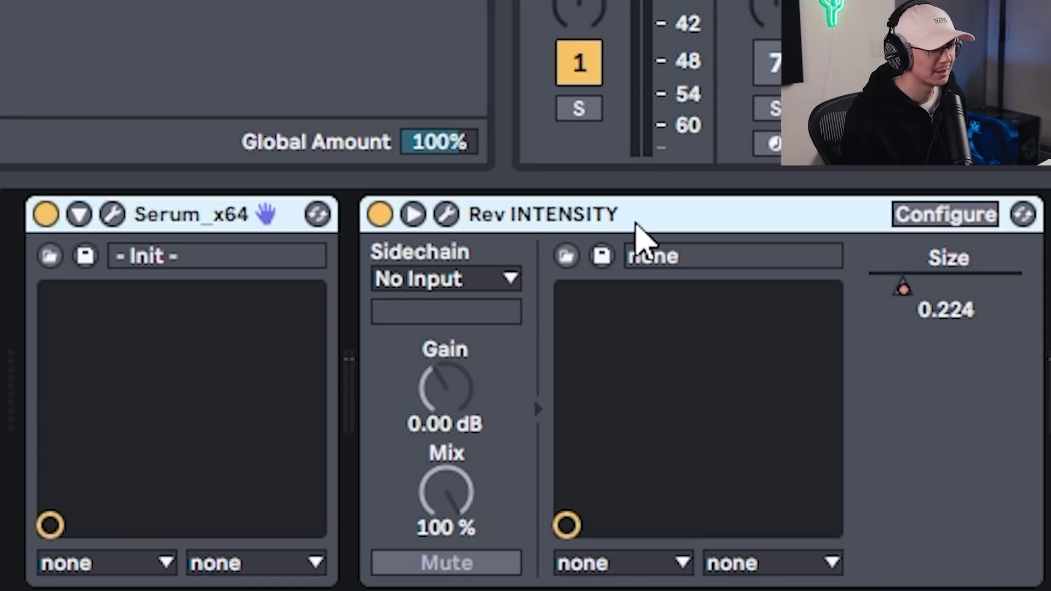
key(ctrl+g)
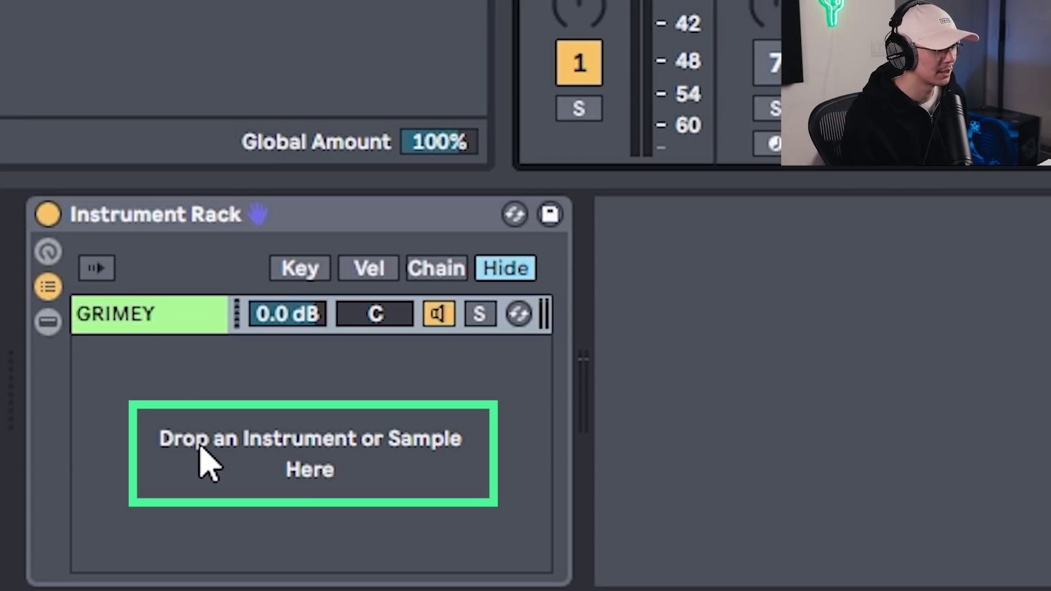
click(290, 438)
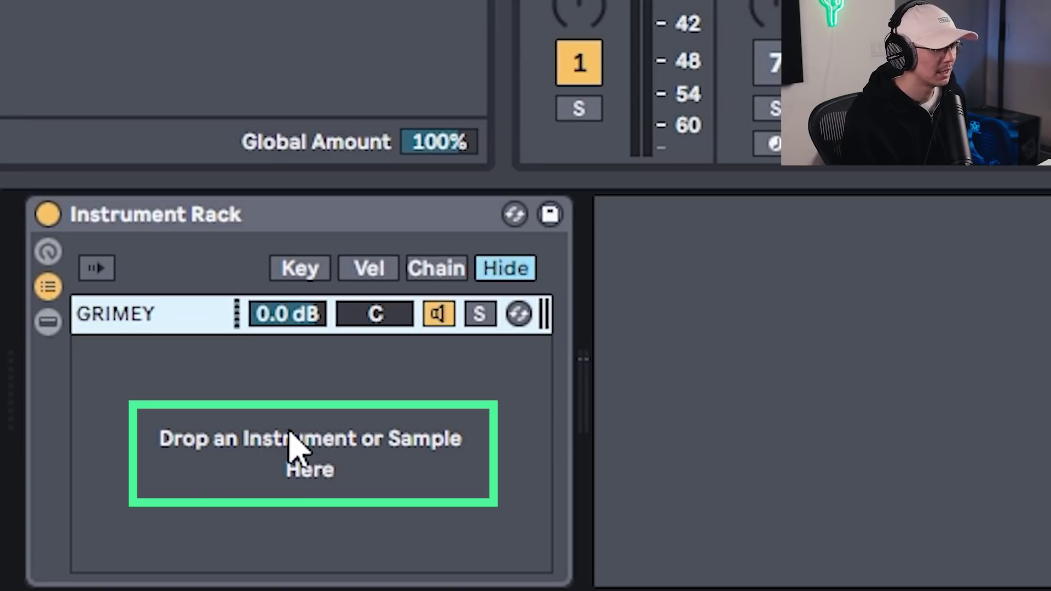
right_click(291, 415)
click(319, 435)
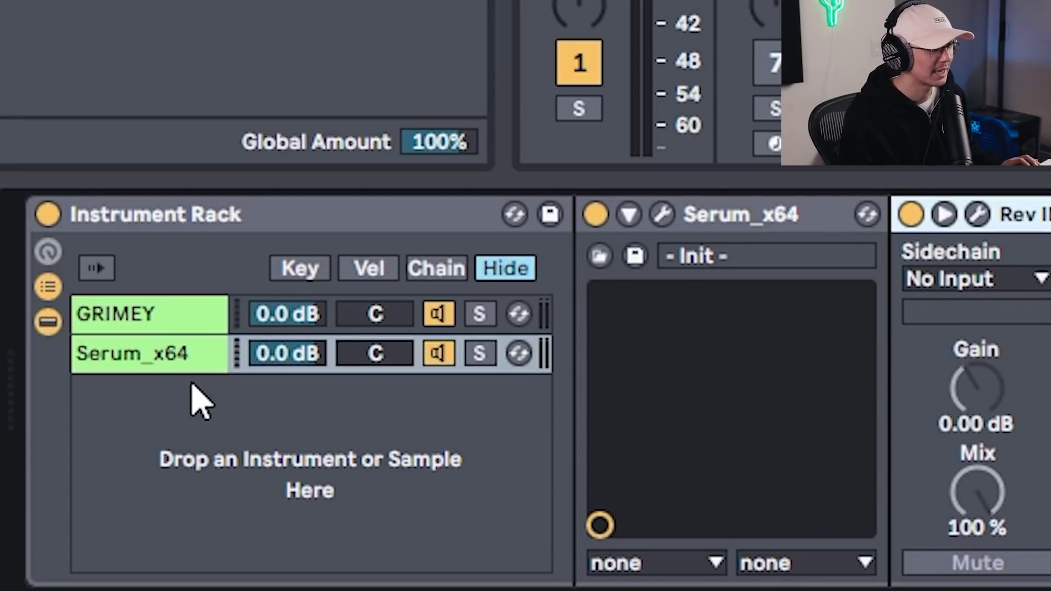
- Rename the newly pasted Serum_x64 chain to PLUCK
click(158, 353)
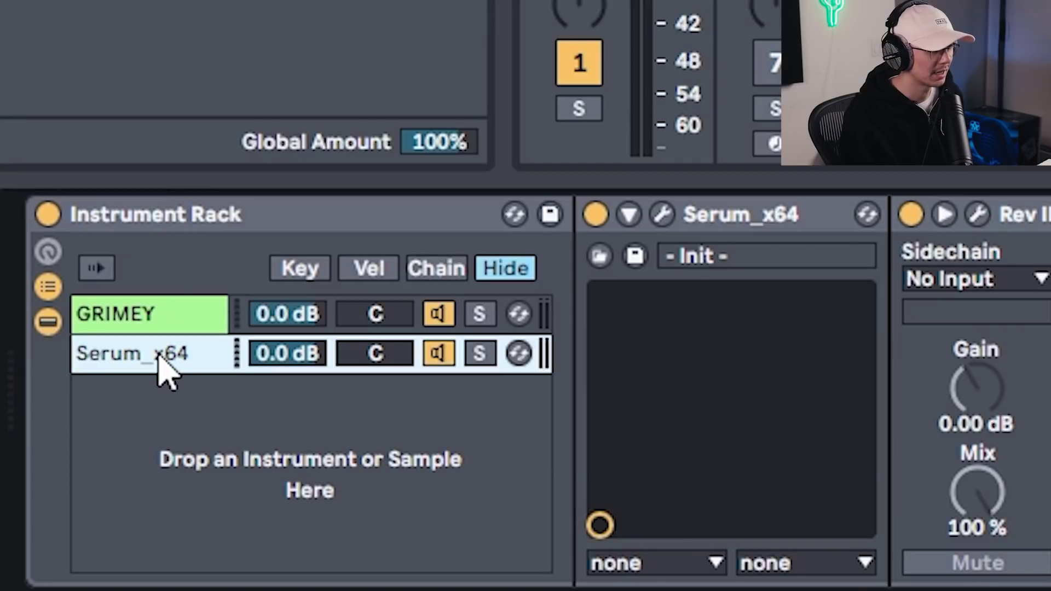
key(ctrl+r)
text(PLUCK)
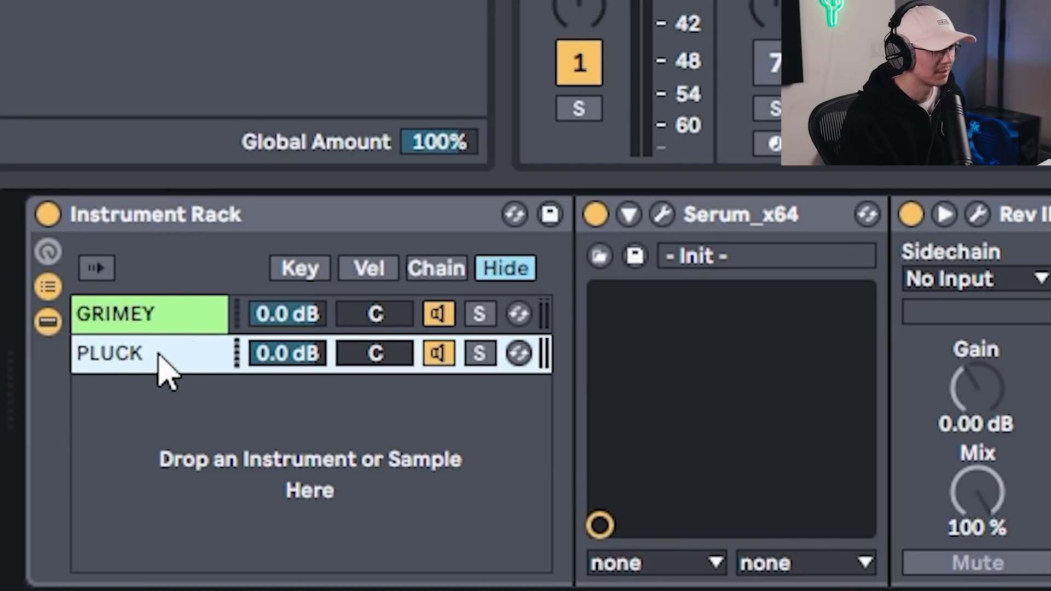
key(Return)
- Raise the make-up gain slightly on the SSLComp Stereo compressor of the SUB V2 track
click(972, 165)
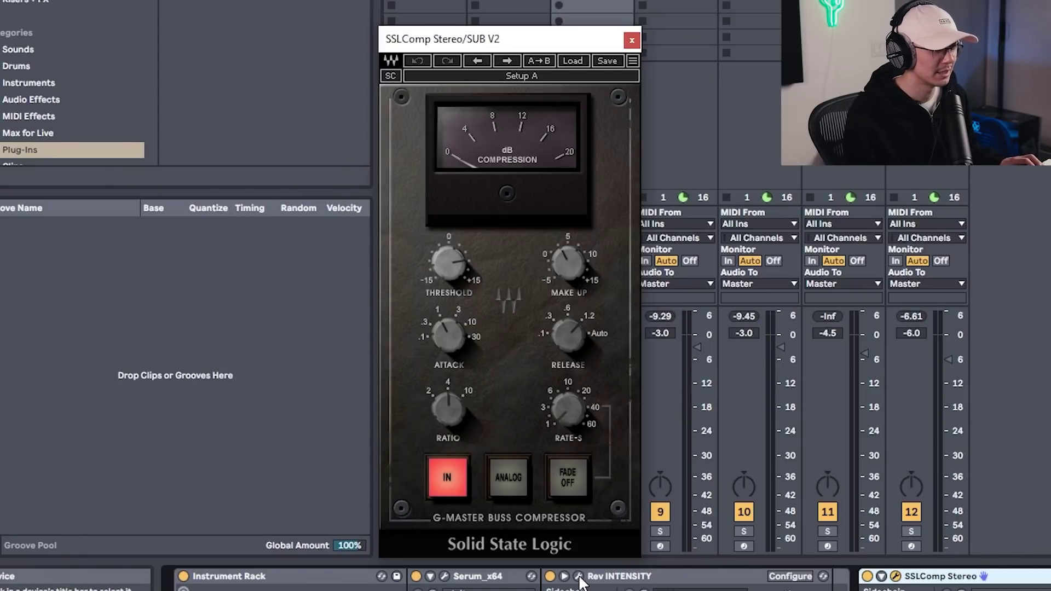
drag(570, 271, 570, 265)
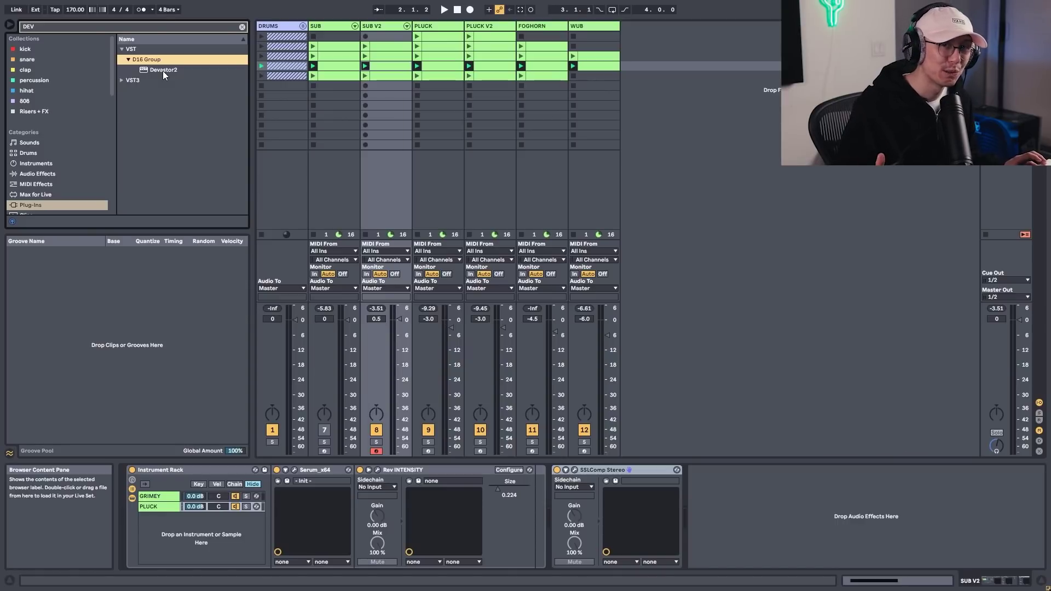
- Add Devastor2 after SSLComp Stereo and audition its distortion presets one by one, including 303 Sparrows, Acidity 3 and Acidity 4
double_click(163, 71)
click(578, 221)
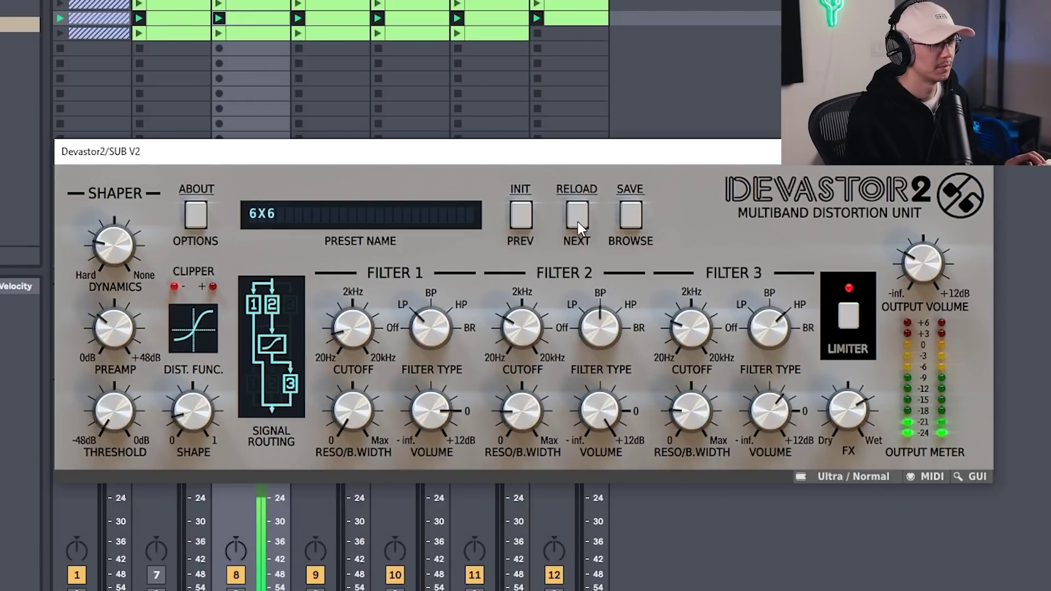
click(577, 222)
click(577, 222)
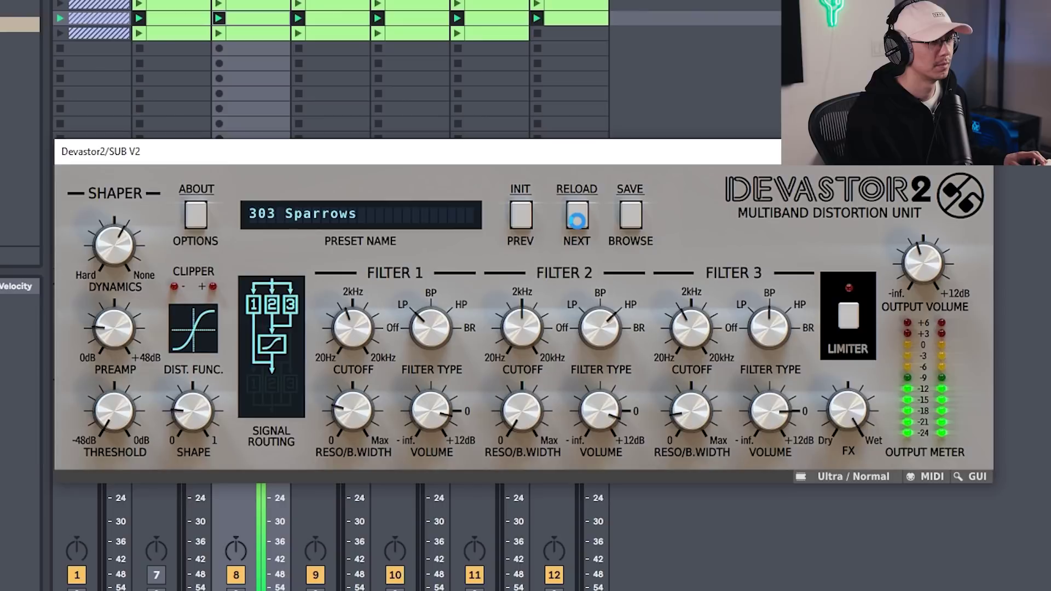
click(577, 221)
click(577, 220)
click(577, 221)
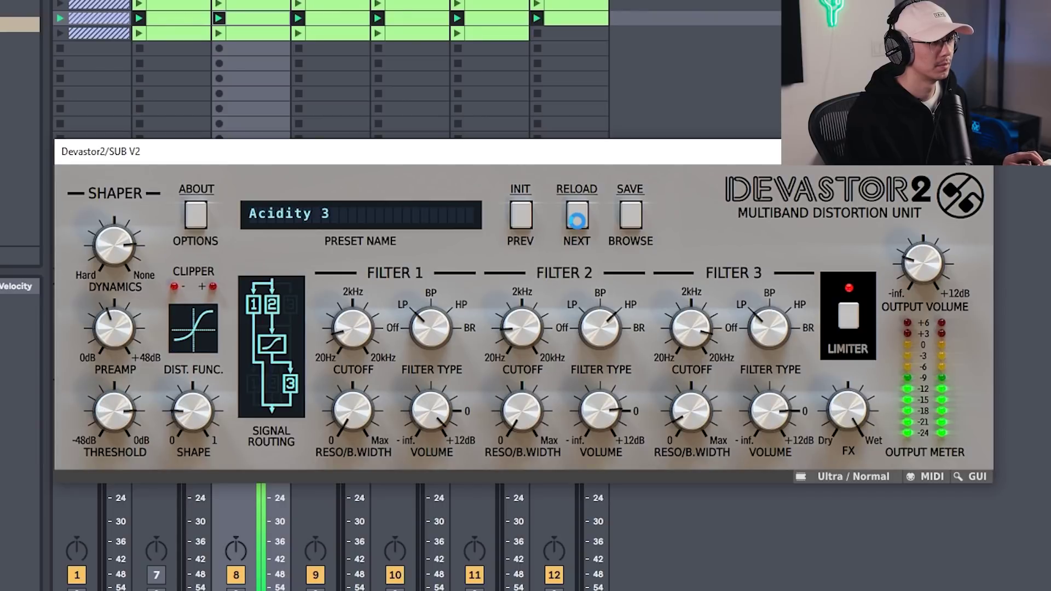
click(577, 221)
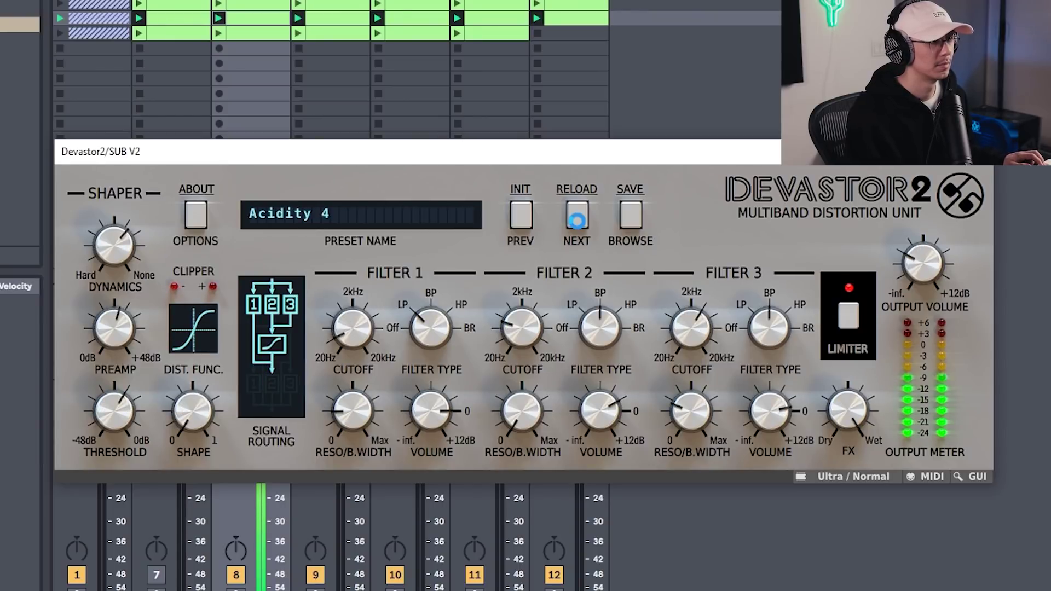
click(577, 221)
click(521, 219)
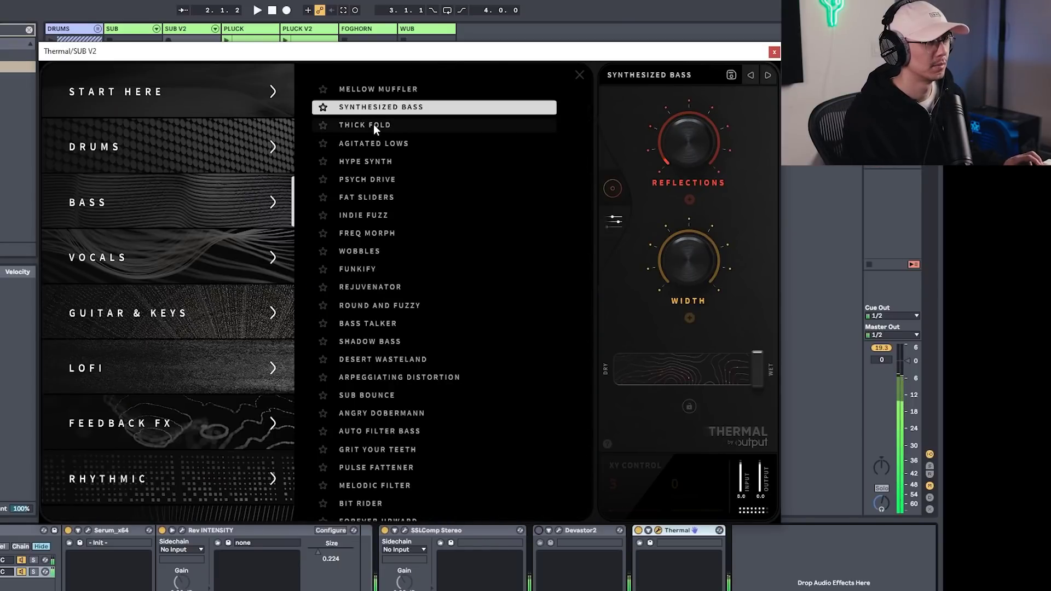
- Load the Thick Fold bass preset in Thermal on the SUB V2 track and lower the master volume
click(373, 124)
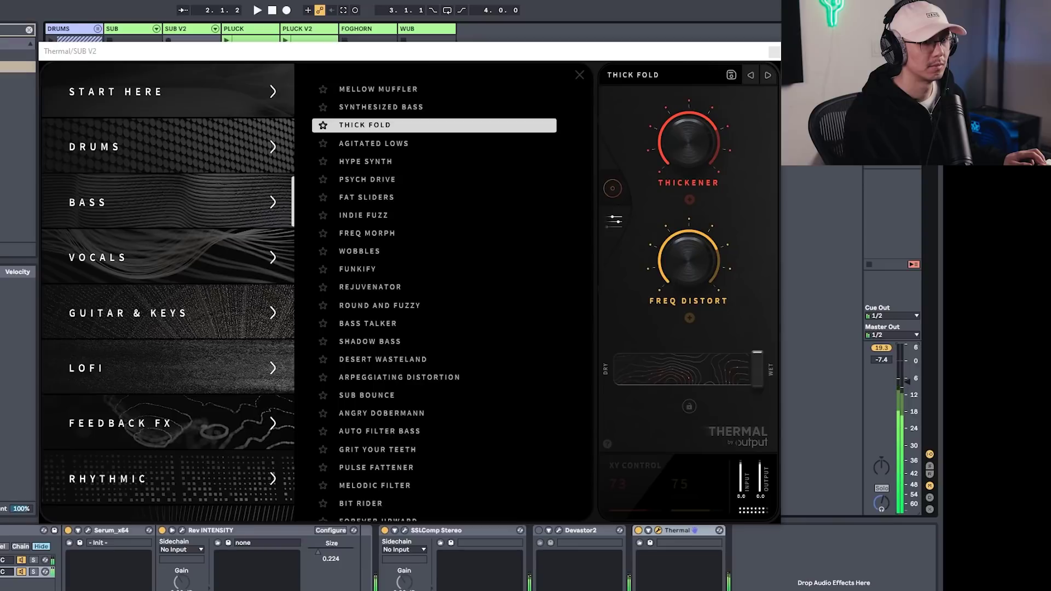
drag(908, 381, 908, 384)
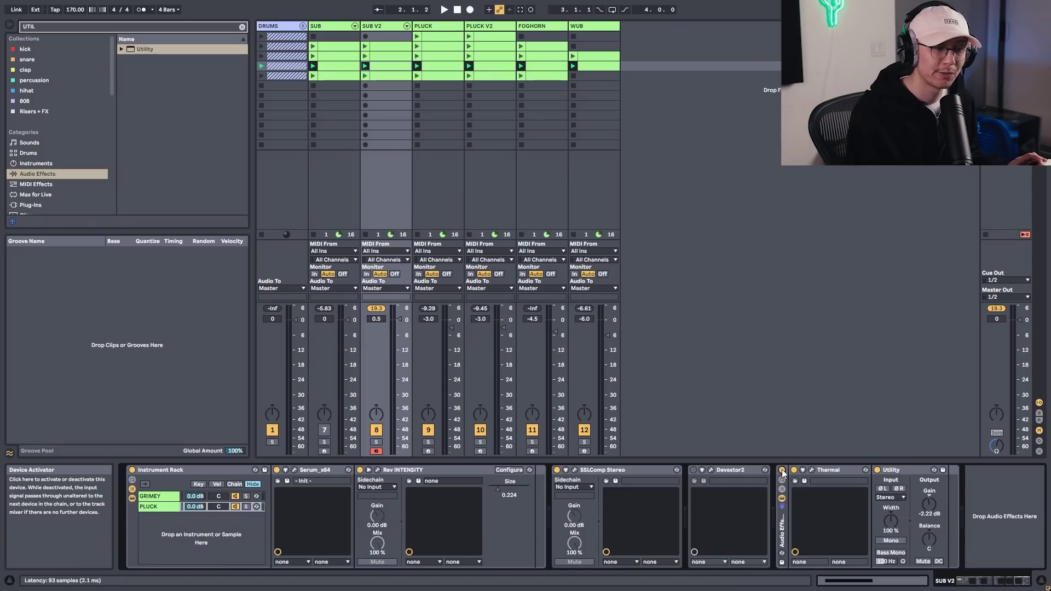
- Bypass and re-enable the Audio Effect Rack holding Thermal and Utility to compare the sound before and after
click(782, 471)
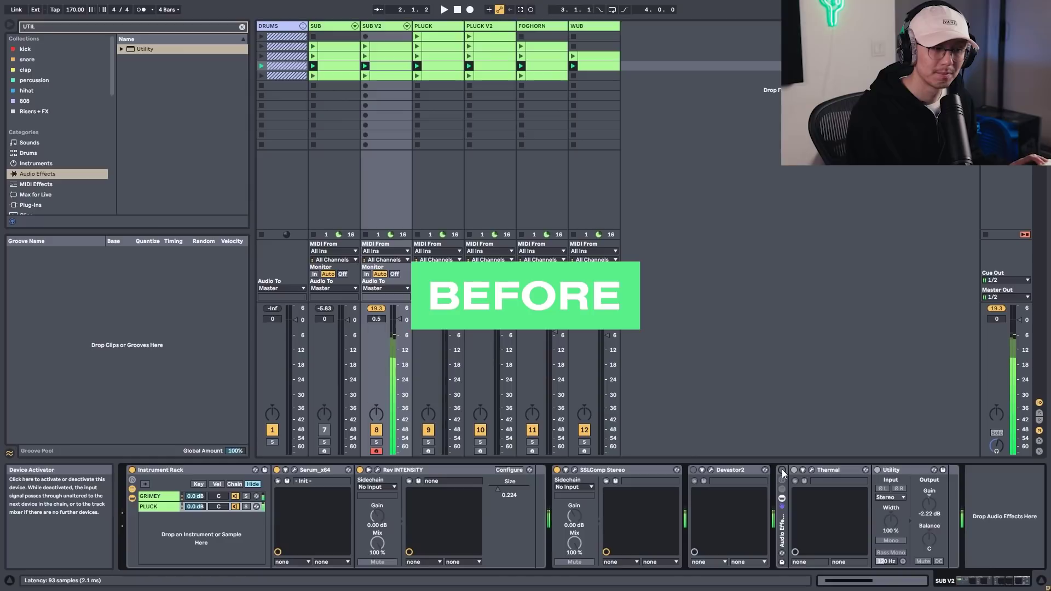
click(783, 471)
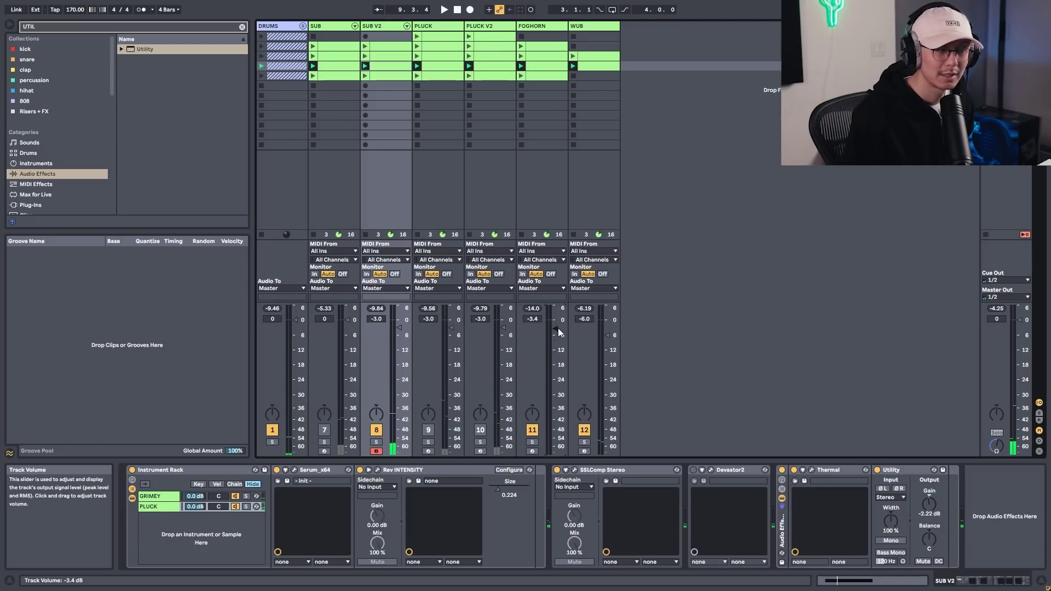
- Audition the DRUMS track alone, then solo the WUB track and play it
click(272, 442)
key(space)
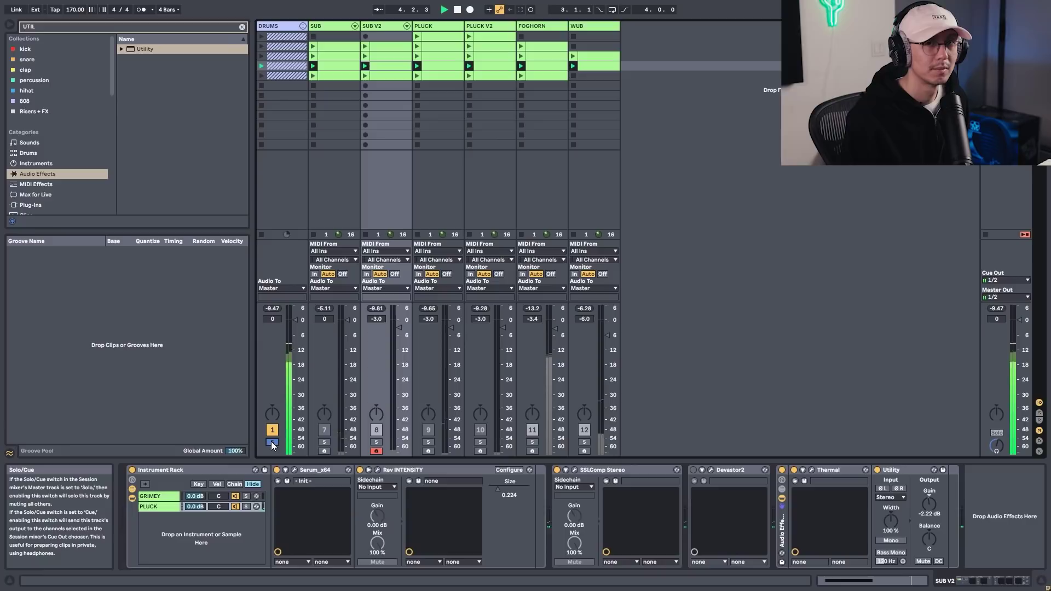
key(space)
click(273, 443)
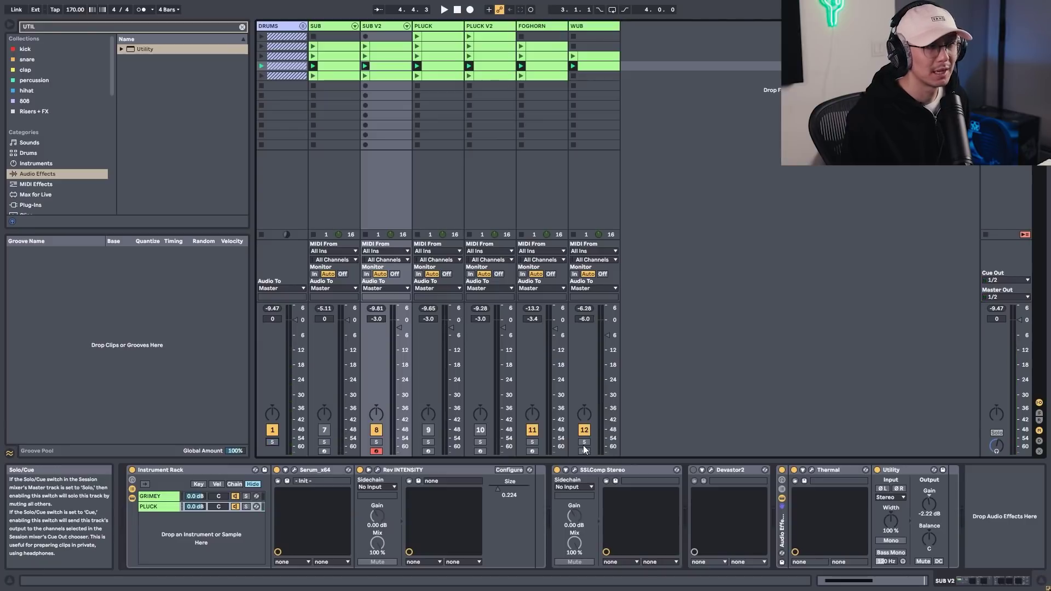
click(584, 444)
key(space)
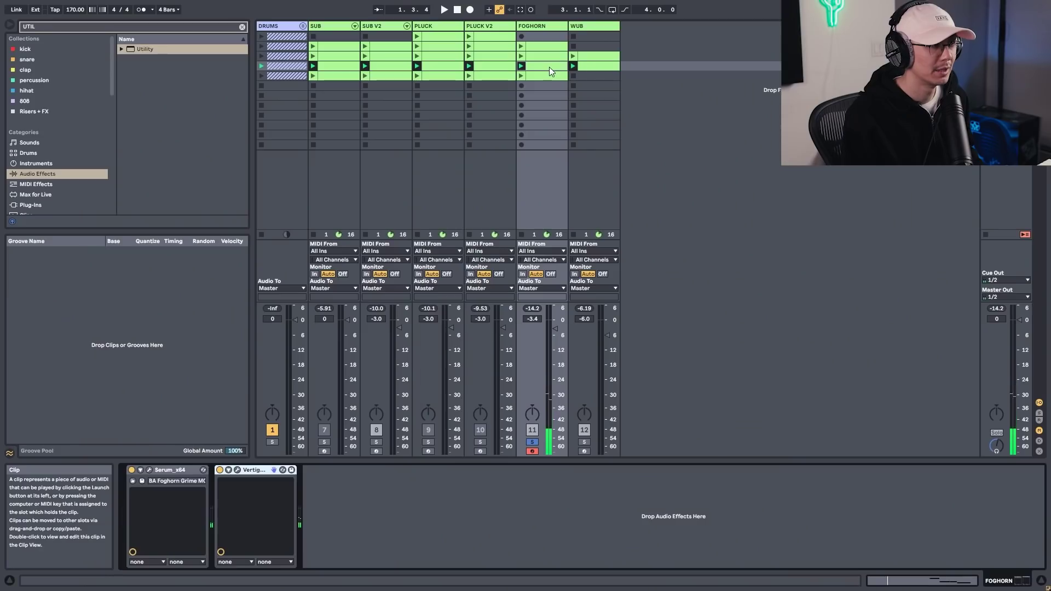
- Open the FOGHORN track's fourth clip, briefly solo the SUB track and then solo the SUB V2 track
double_click(550, 67)
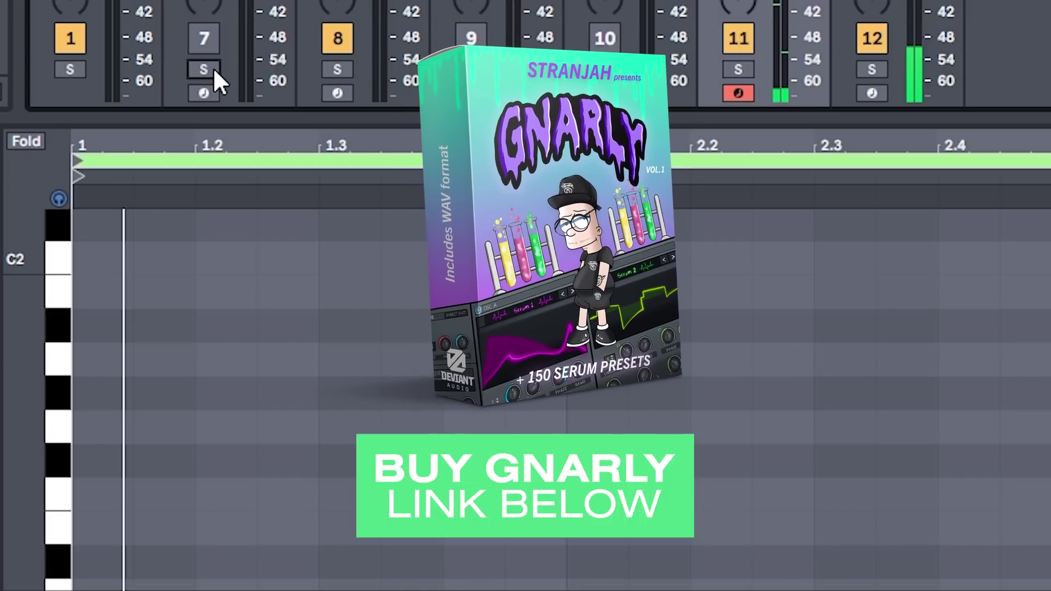
click(212, 67)
click(212, 67)
click(336, 67)
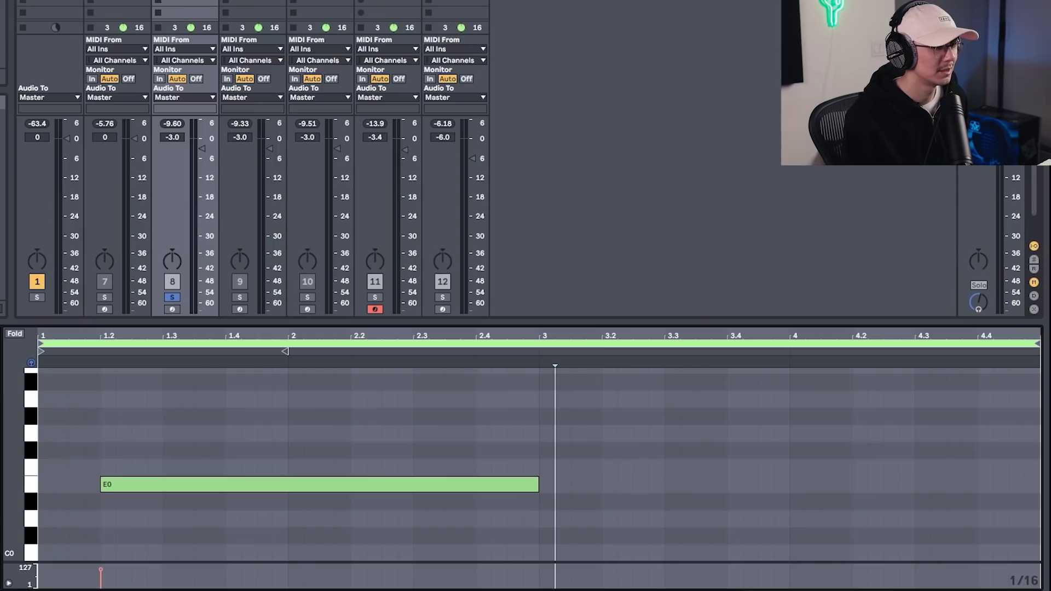
- Examine the E0 note in the SUB V2 clip and play the soloed track back
click(86, 486)
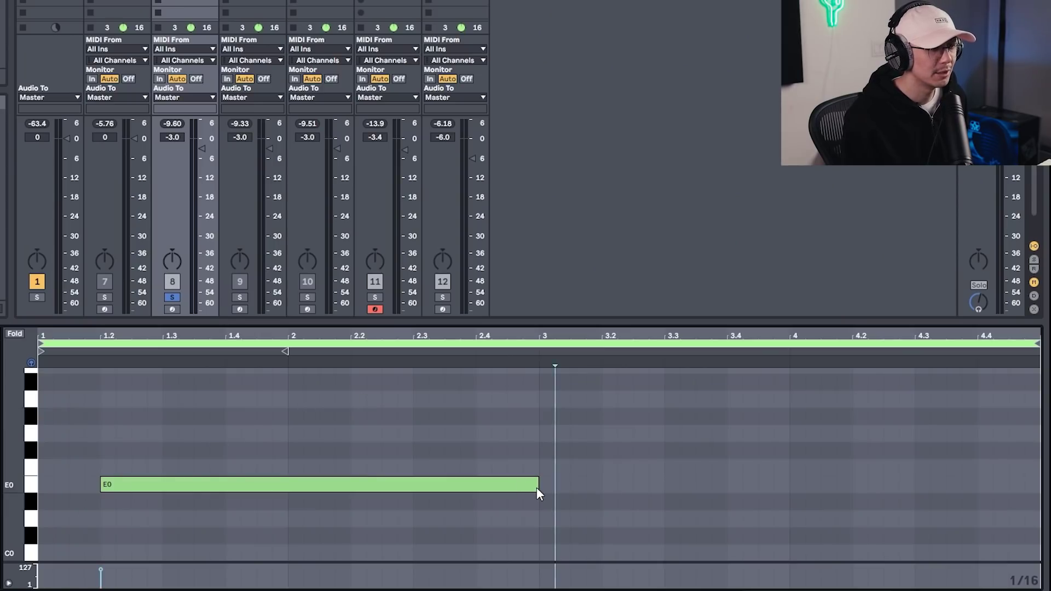
click(508, 444)
key(space)
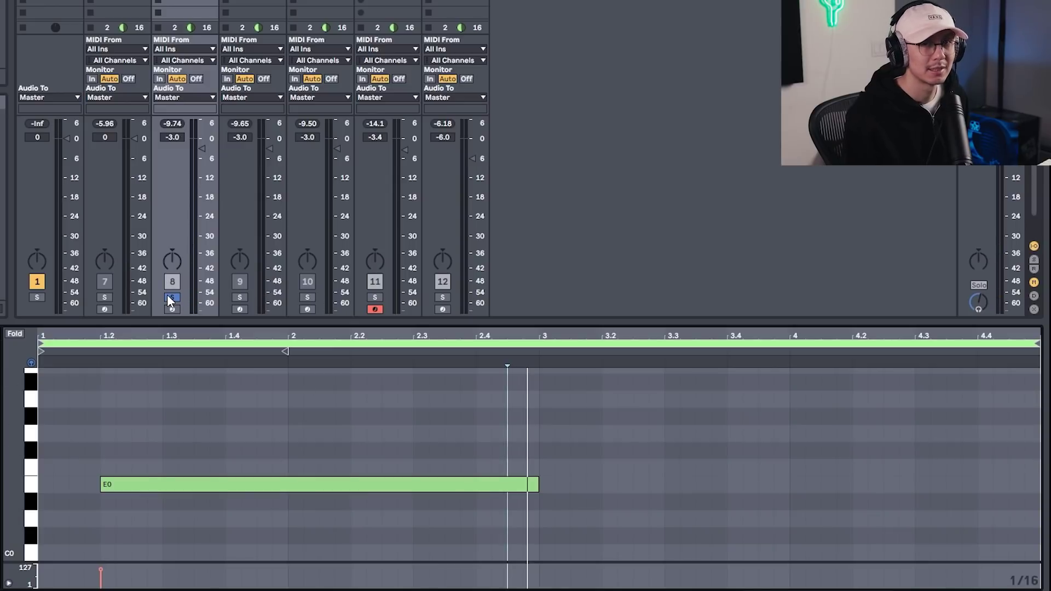
key(space)
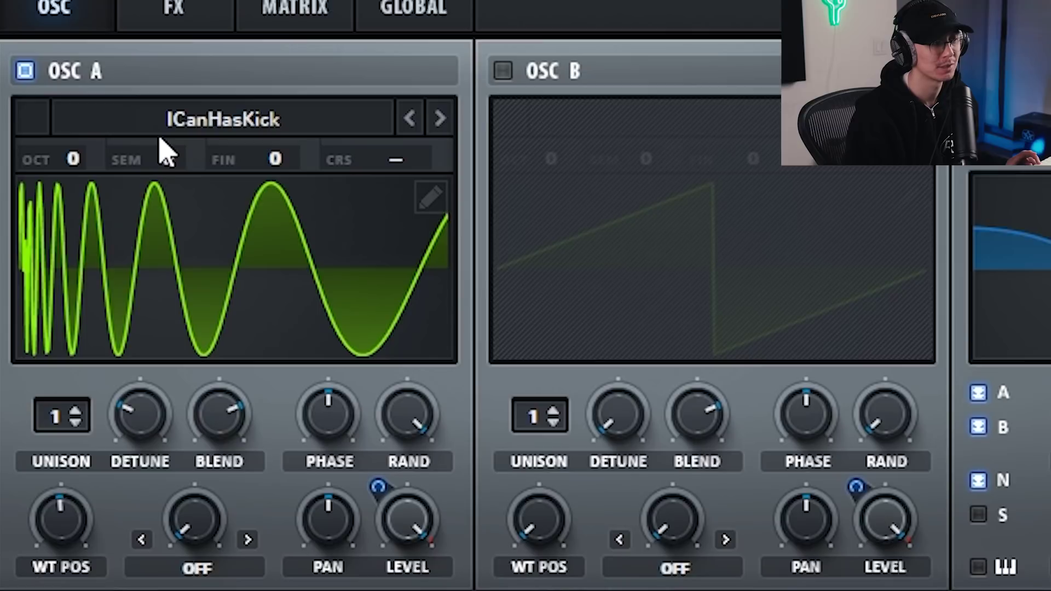
- Turn Oscillator A off and Oscillator B on in Serum, and switch the LFO 3 modulator bypass on Oscillator B's level
click(25, 71)
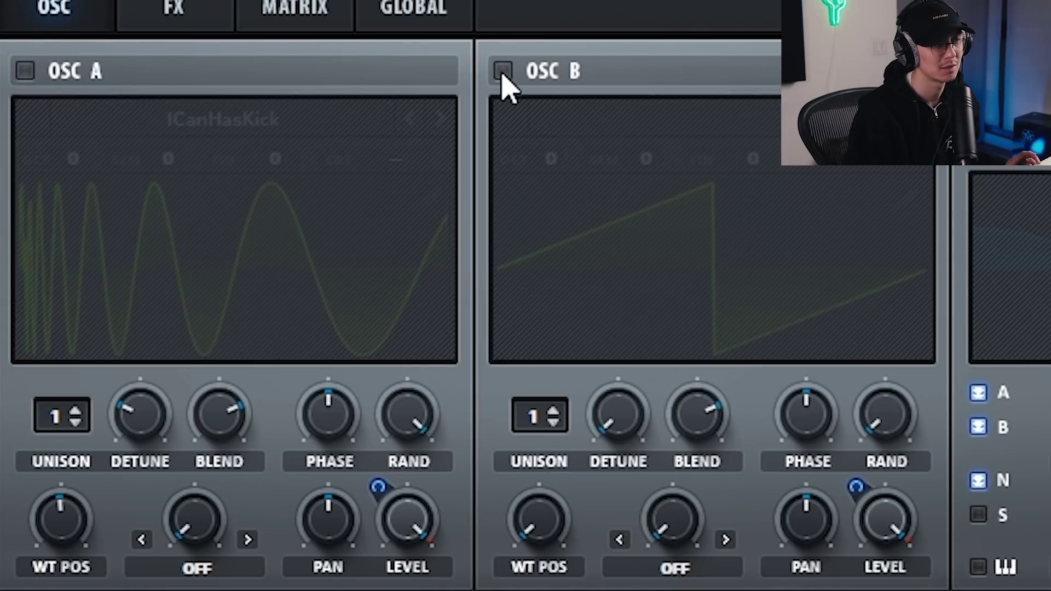
click(503, 71)
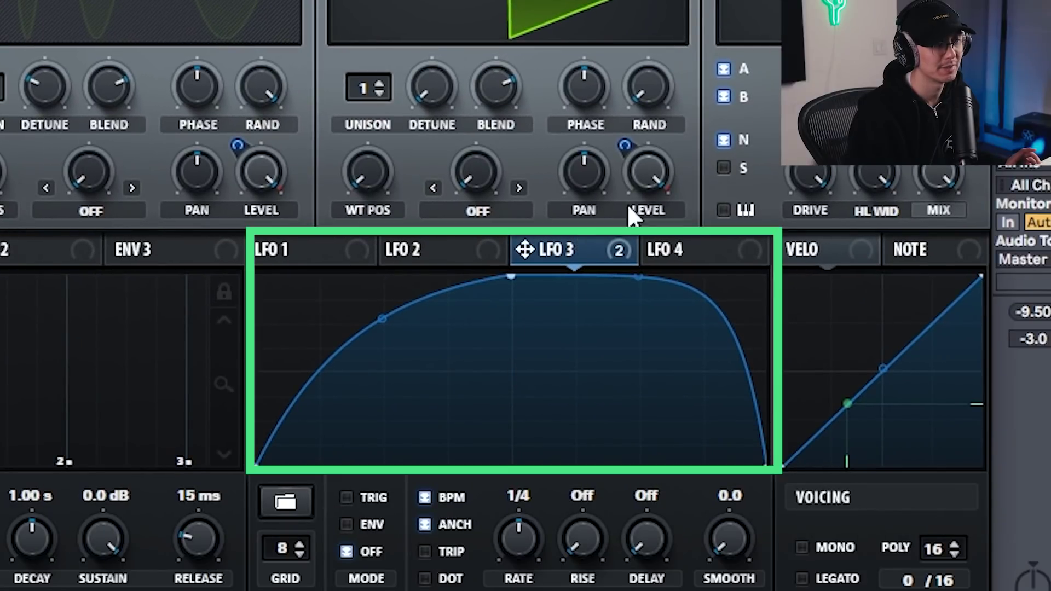
right_click(653, 162)
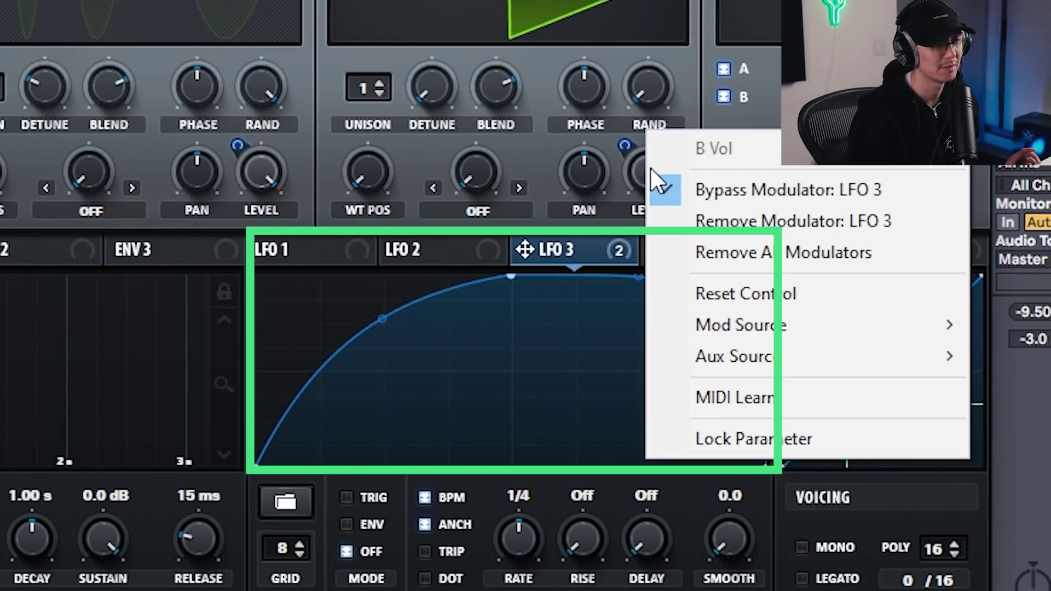
click(701, 179)
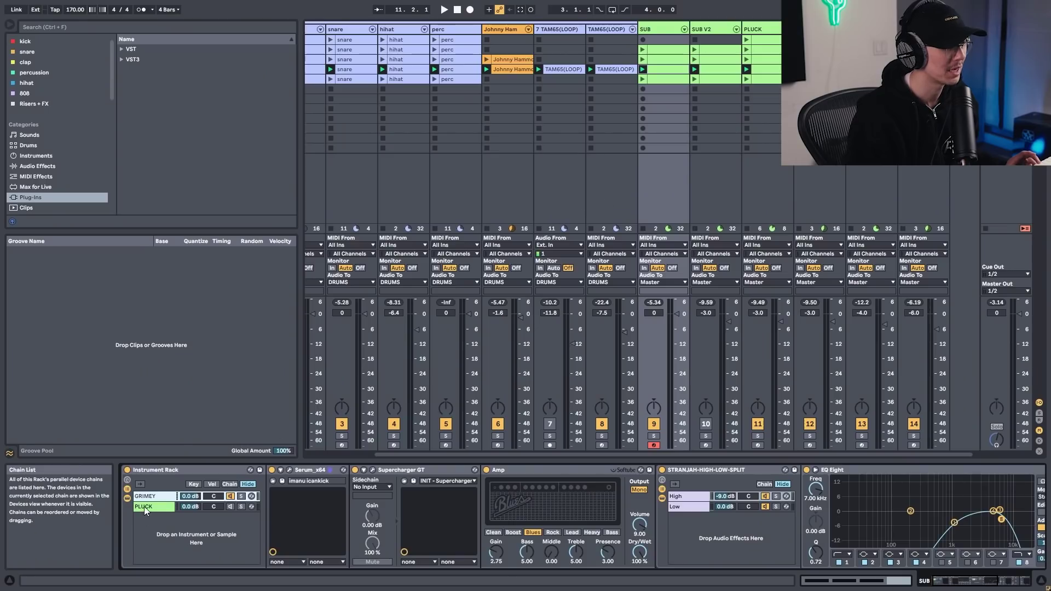
- Shorten the plateau of LFO 2 in the PLUCK chain's Serum by moving its end point earlier
click(147, 507)
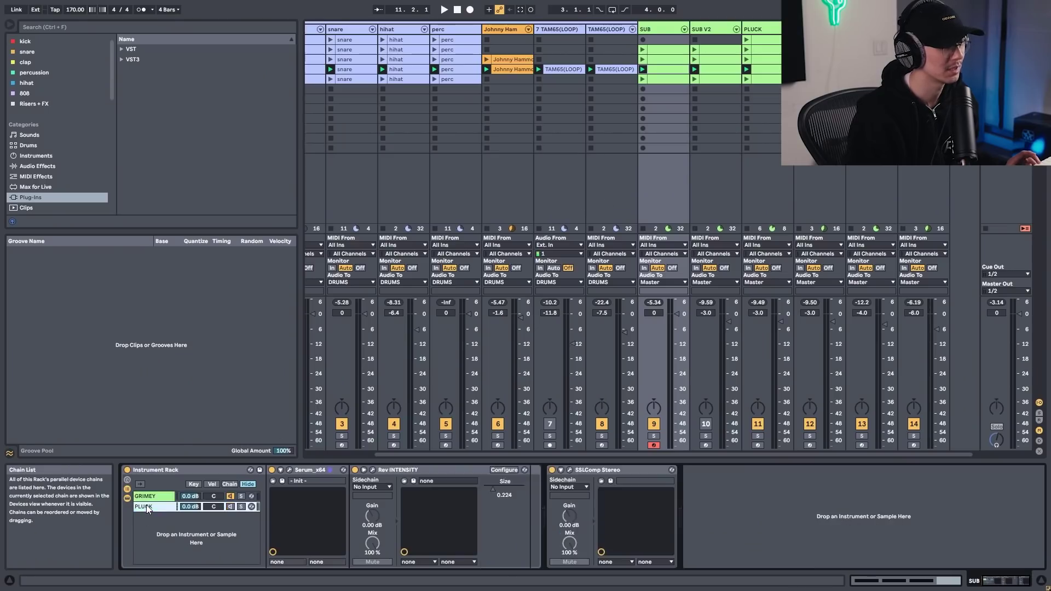
click(291, 471)
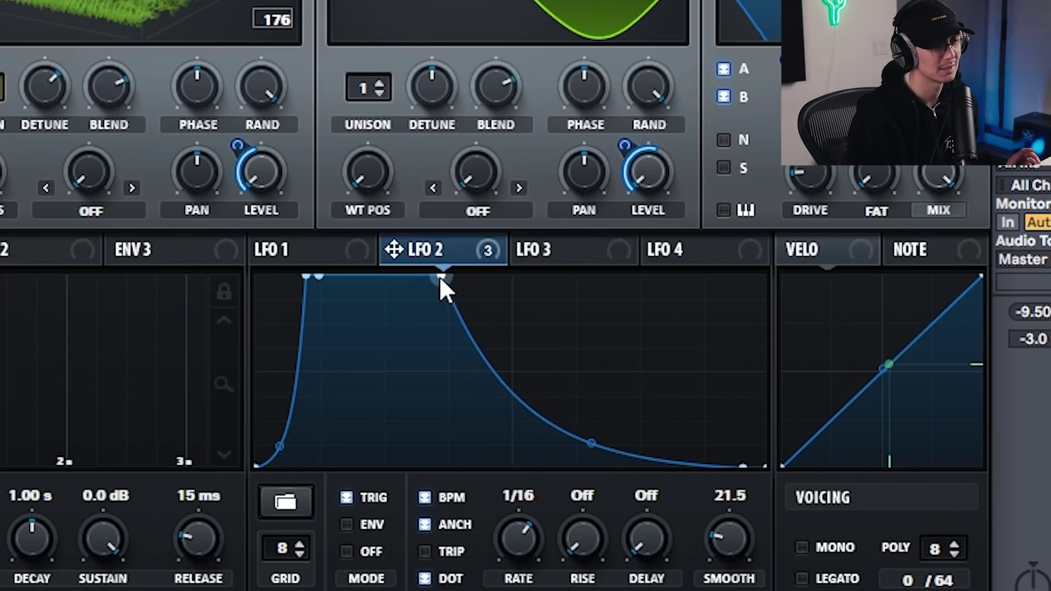
drag(439, 277, 387, 222)
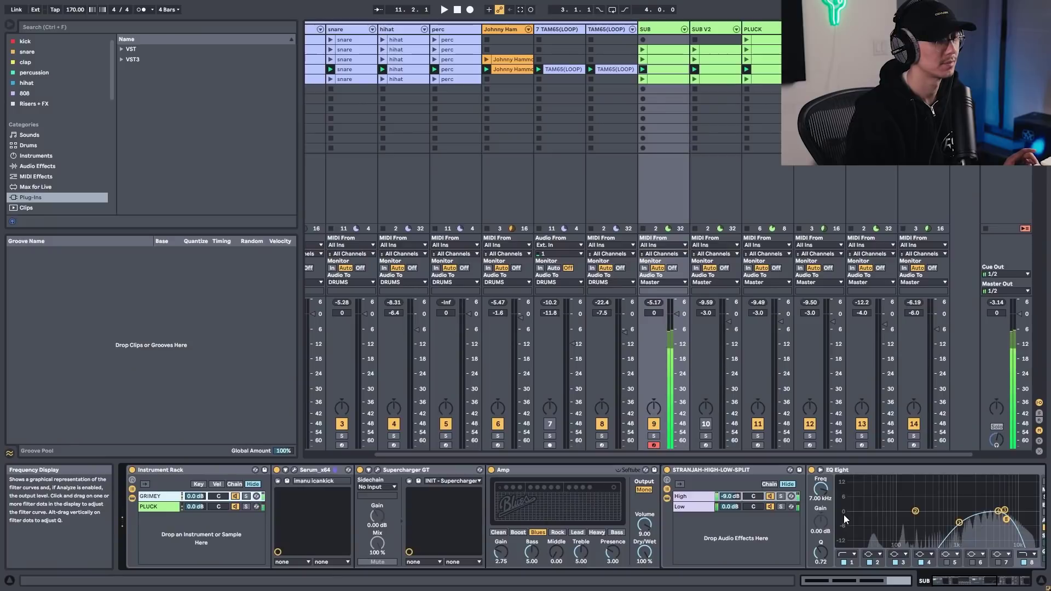